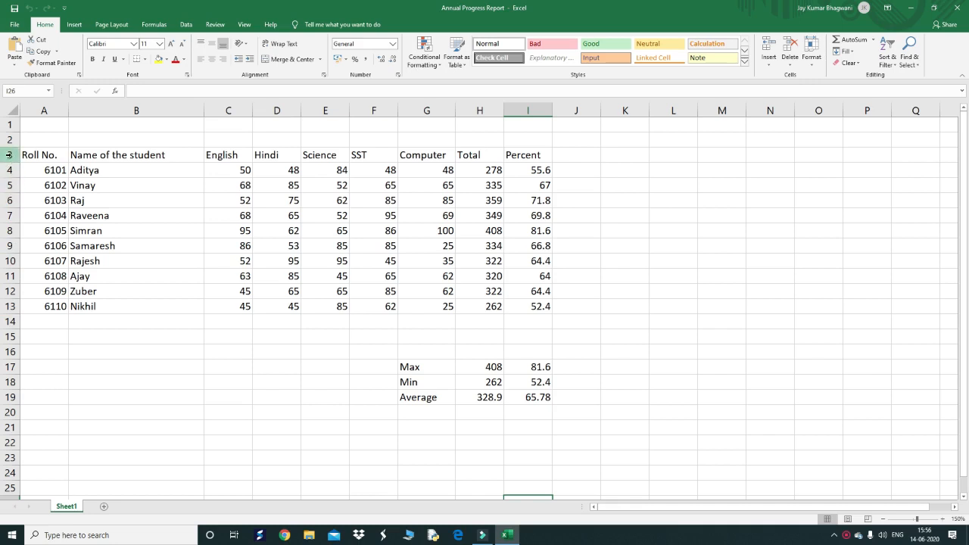
pyautogui.click(9, 154)
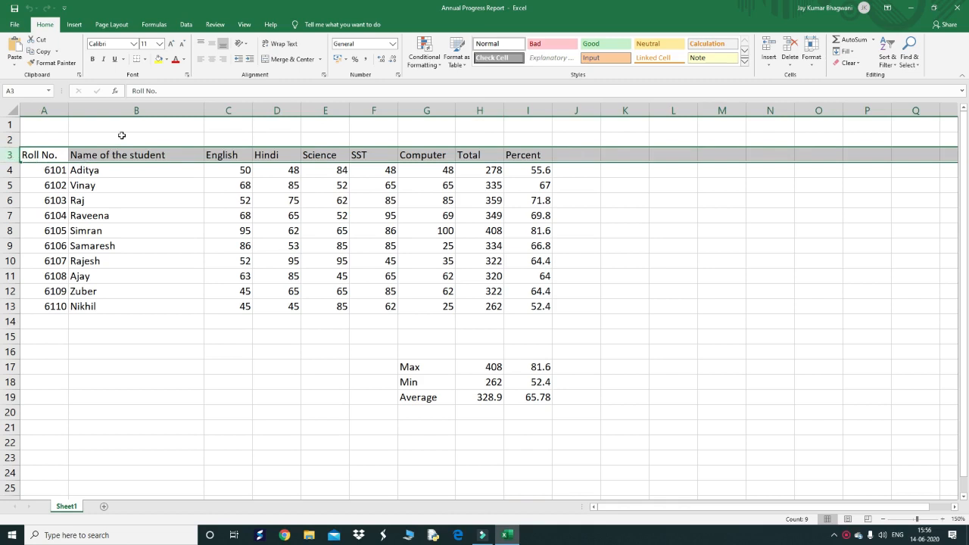
pyautogui.click(135, 110)
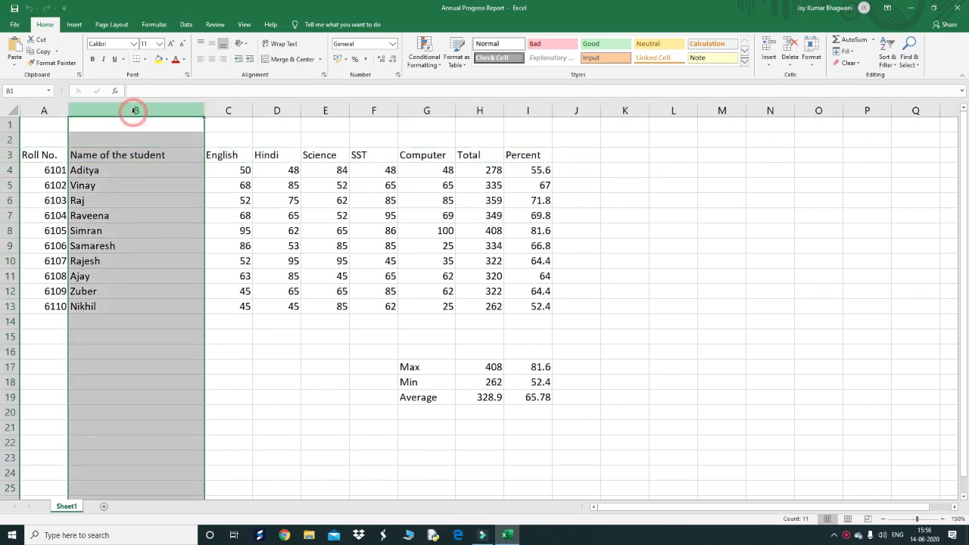
pyautogui.click(427, 110)
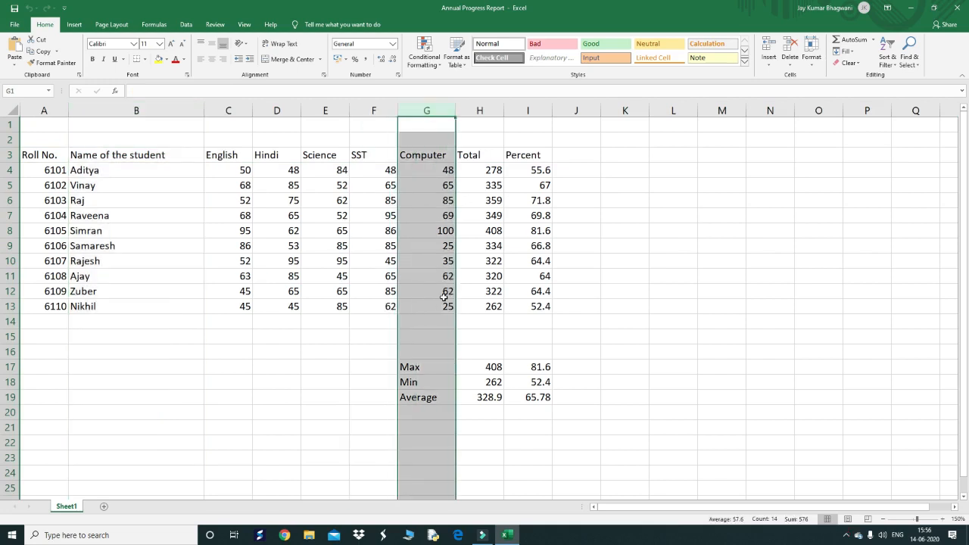
pyautogui.click(156, 256)
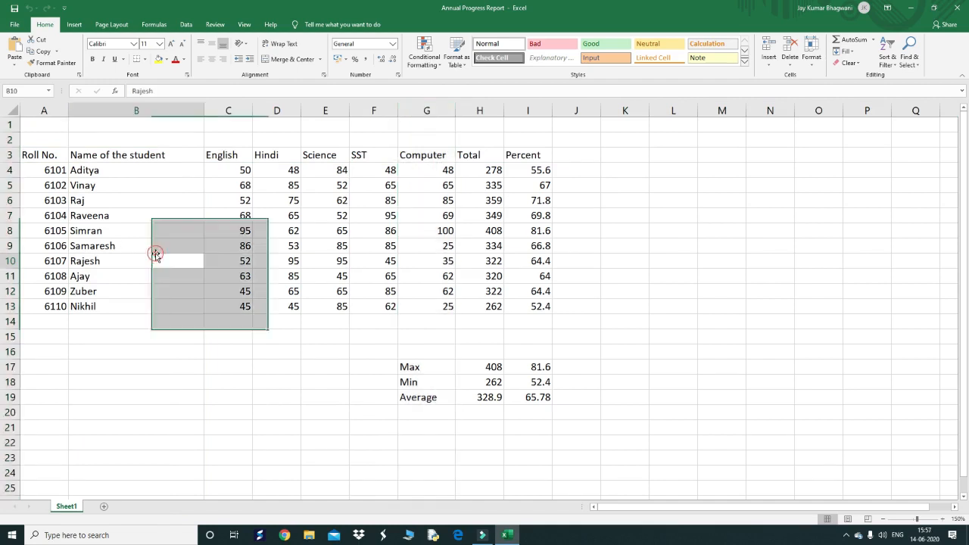
pyautogui.click(114, 154)
pyautogui.moveTo(115, 170); pyautogui.dragTo(119, 310)
pyautogui.click(152, 190)
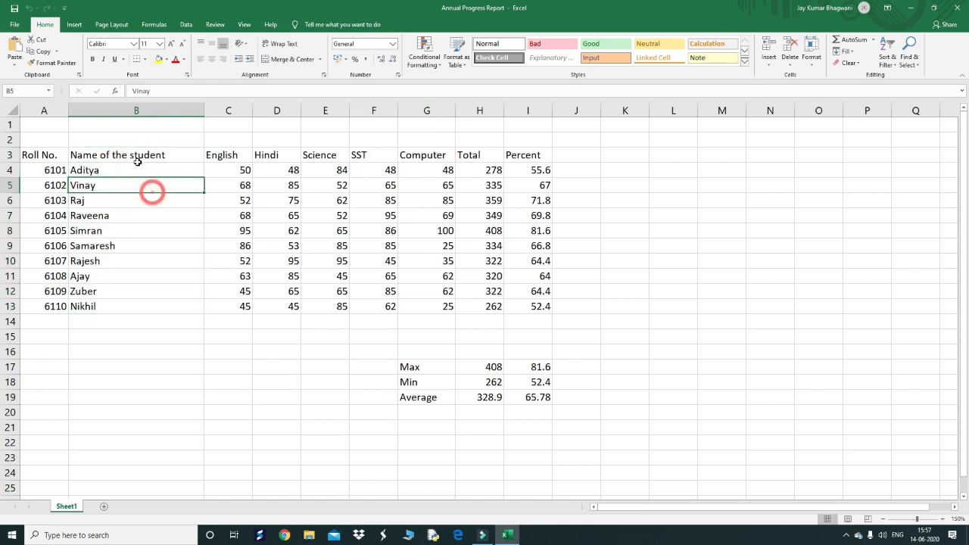
# - Change the font colour of the student name column, B3:B13 including its heading, to standard red
pyautogui.click(133, 157)
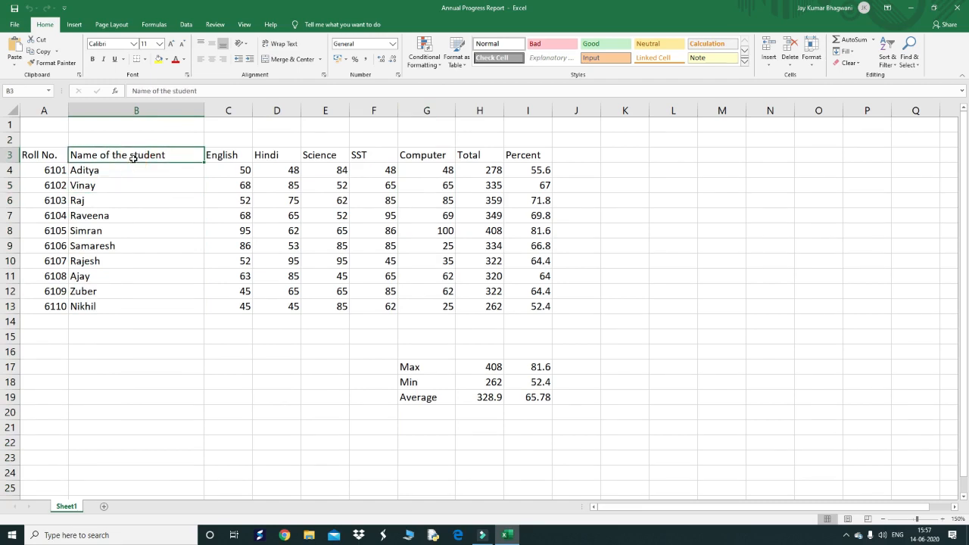
pyautogui.moveTo(133, 158); pyautogui.dragTo(127, 312)
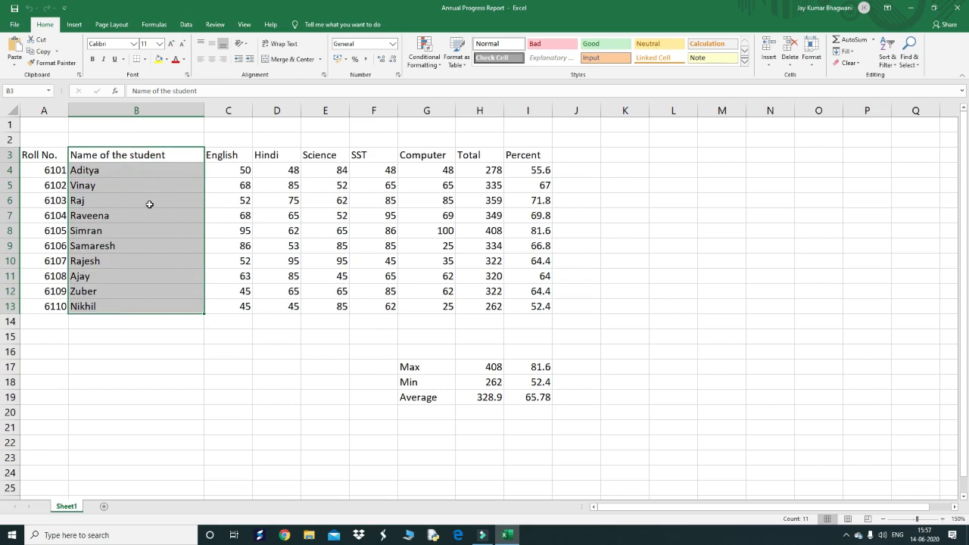
pyautogui.click(184, 61)
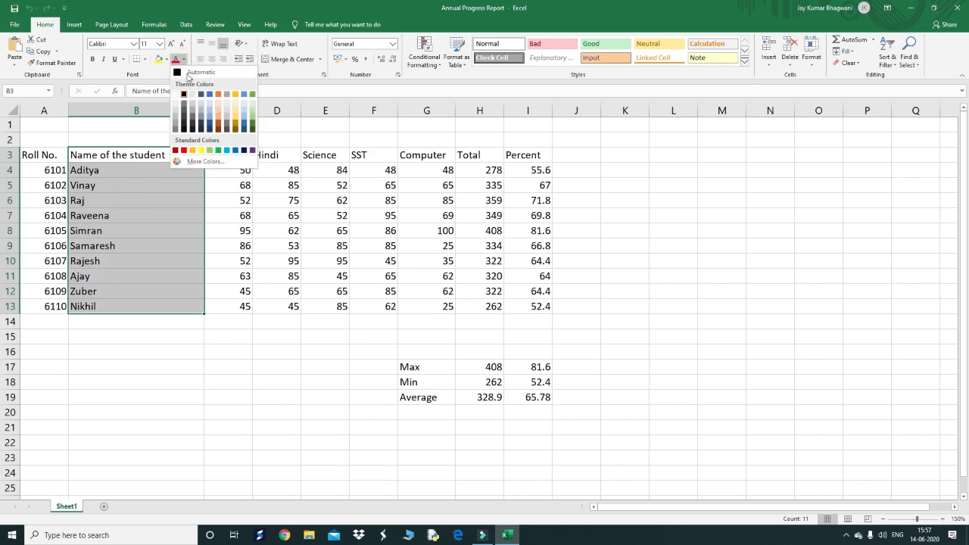
pyautogui.click(184, 152)
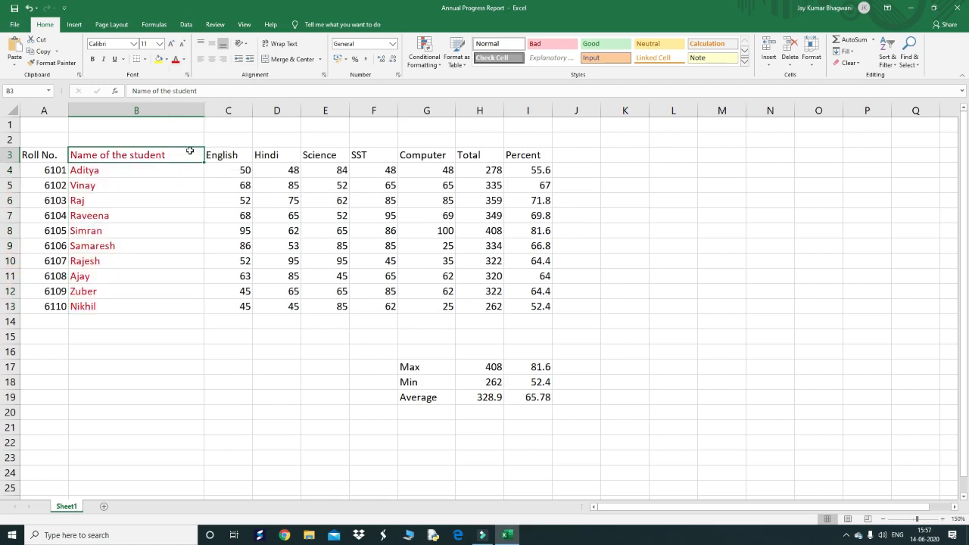
pyautogui.click(155, 216)
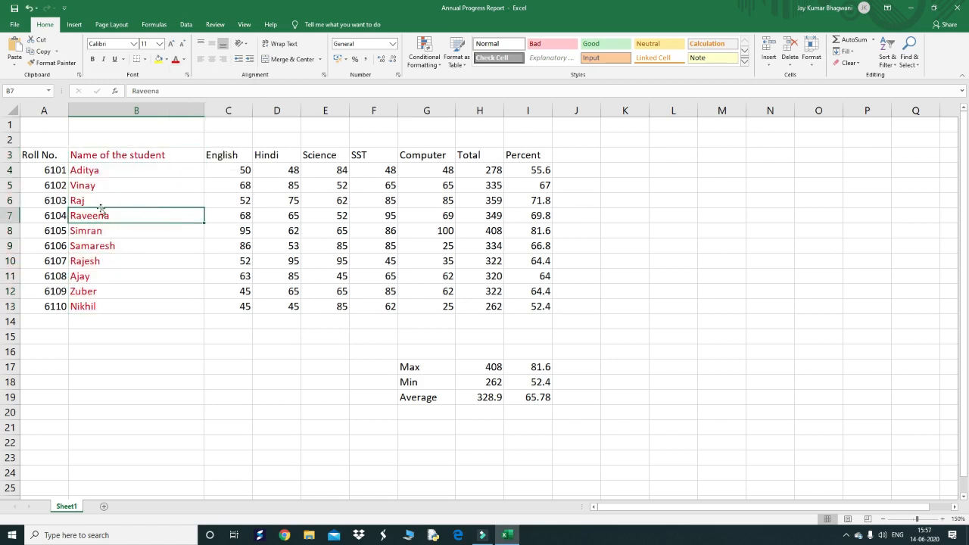
# - Apply All Borders to the marks table A3:I13 and to the Max, Min and Average block G17:I19
pyautogui.moveTo(38, 154); pyautogui.dragTo(556, 312)
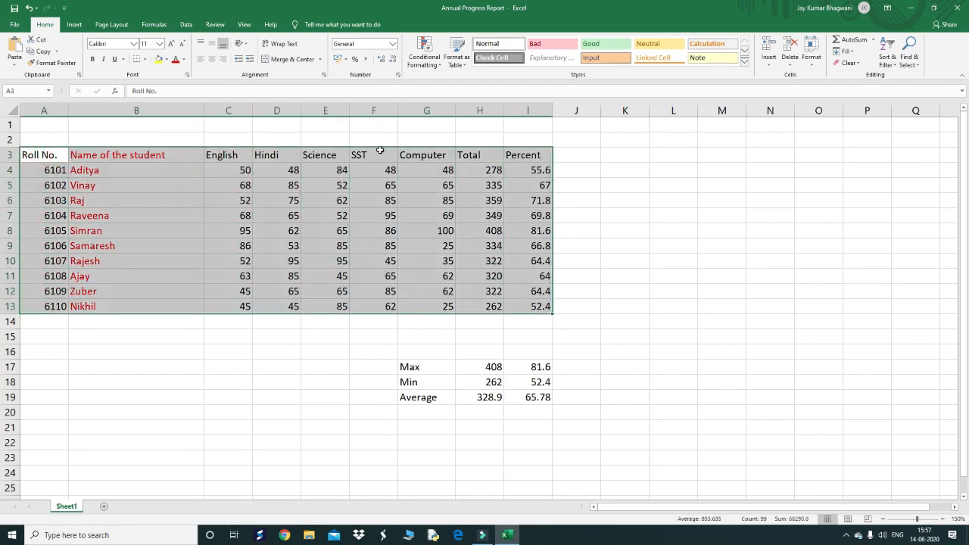
pyautogui.click(146, 60)
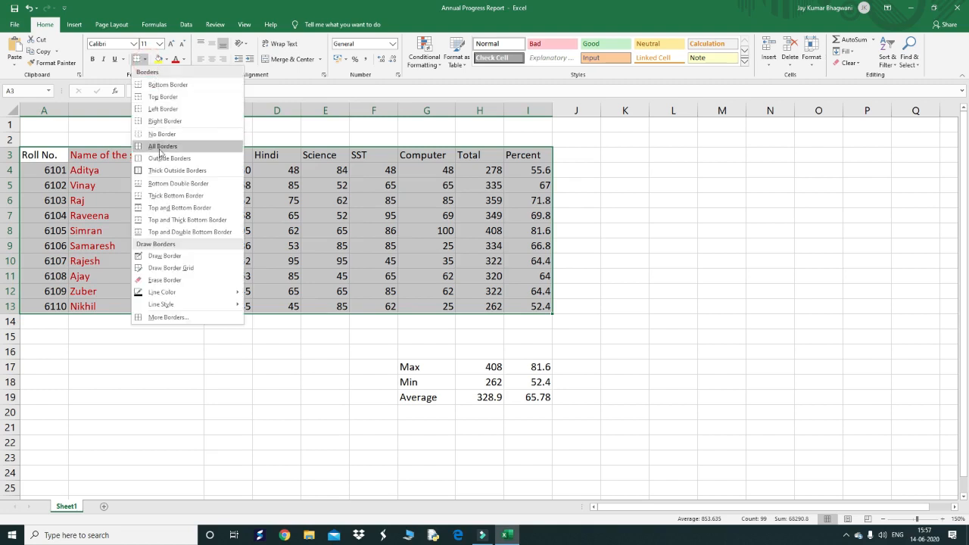
pyautogui.click(159, 146)
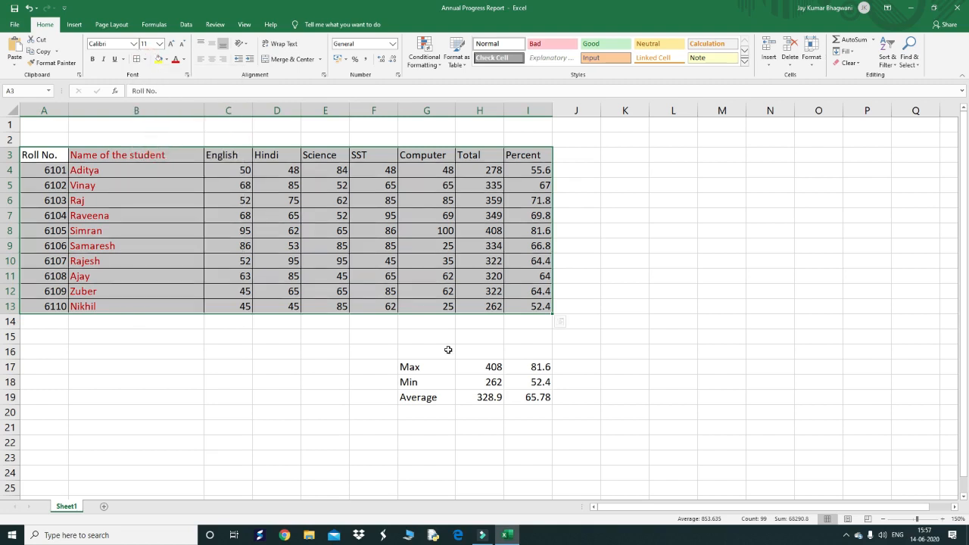
pyautogui.moveTo(430, 362); pyautogui.dragTo(534, 397)
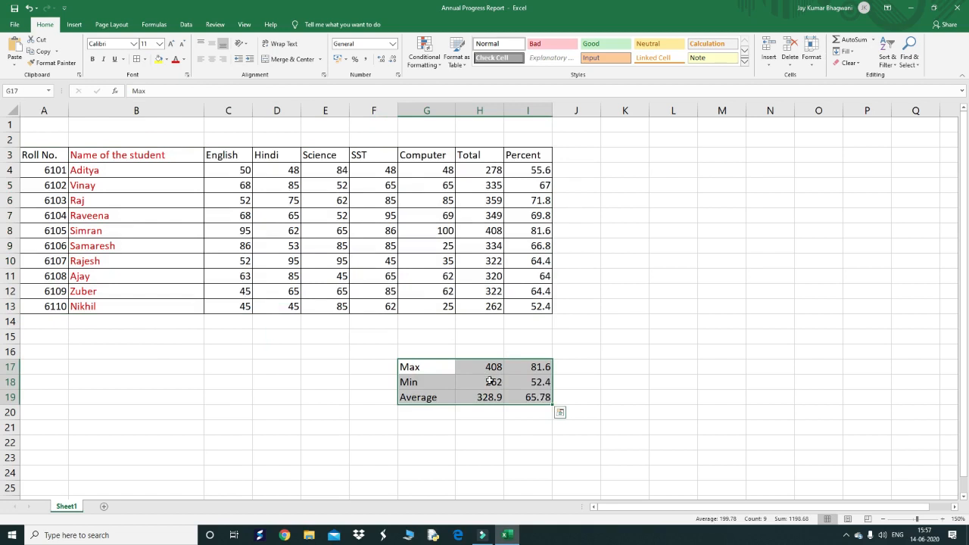
pyautogui.click(137, 60)
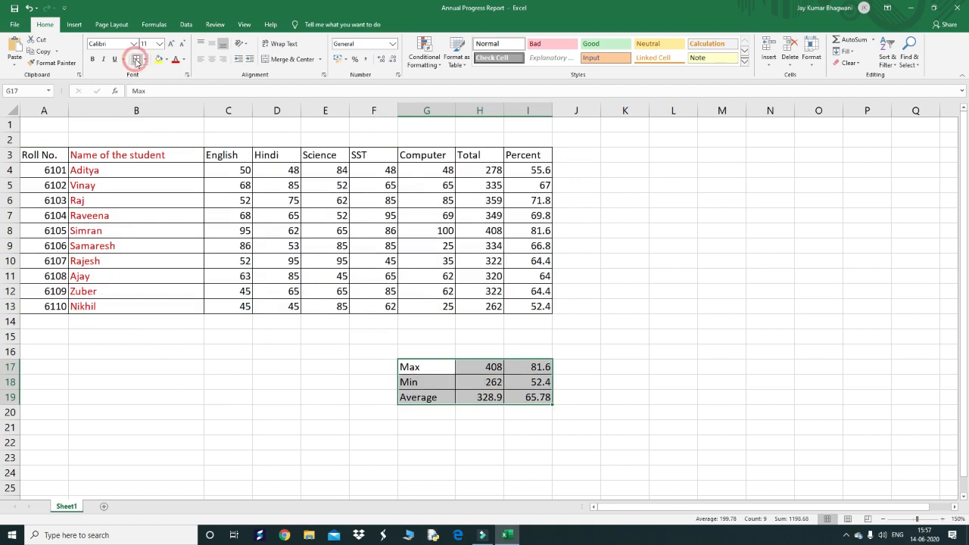
pyautogui.click(177, 315)
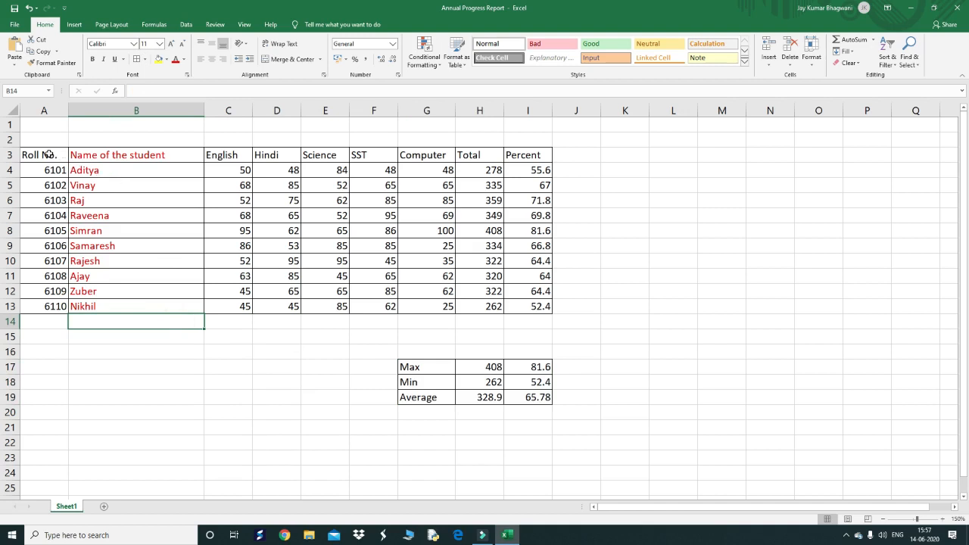
# - Make the heading row A3:I3 of the marks table bold, italic and underlined
pyautogui.moveTo(49, 154); pyautogui.dragTo(515, 154)
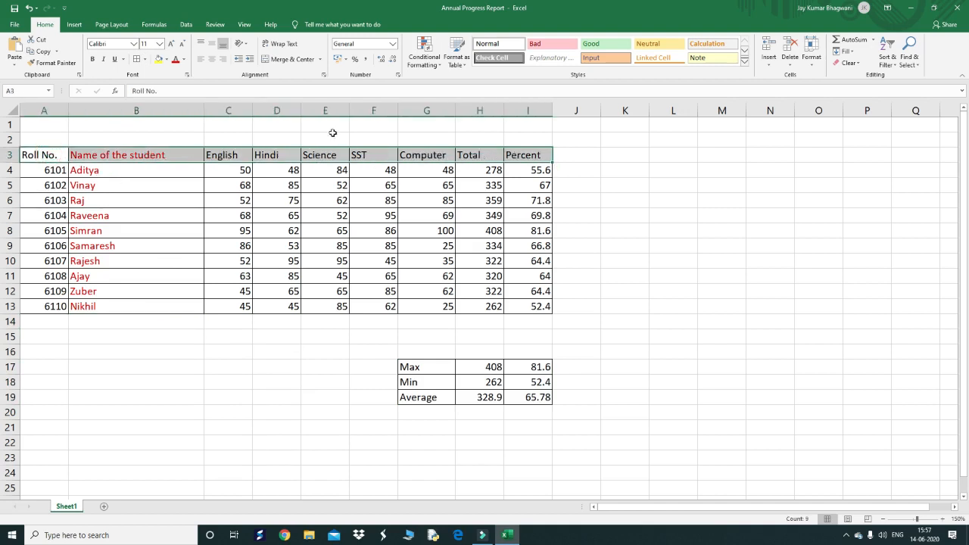
pyautogui.click(94, 60)
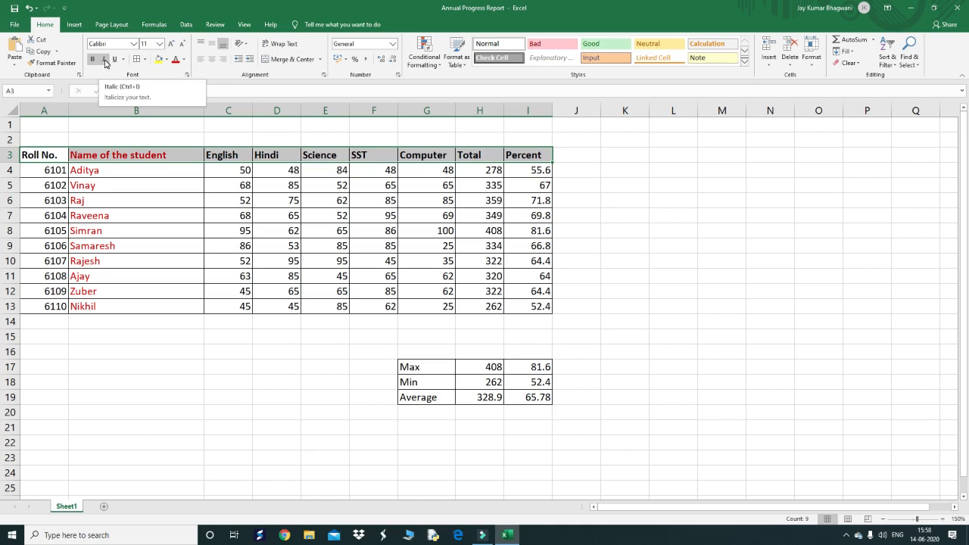
pyautogui.click(106, 60)
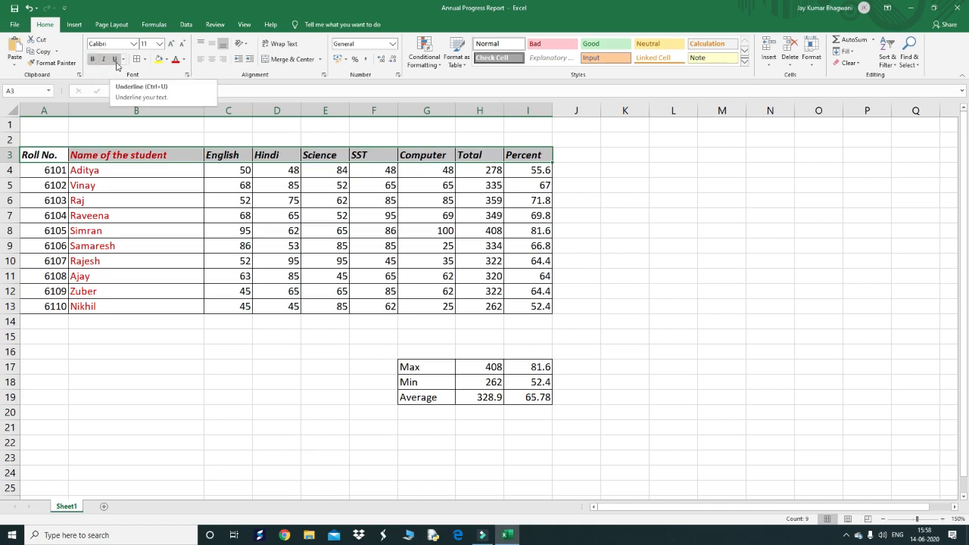
pyautogui.click(116, 60)
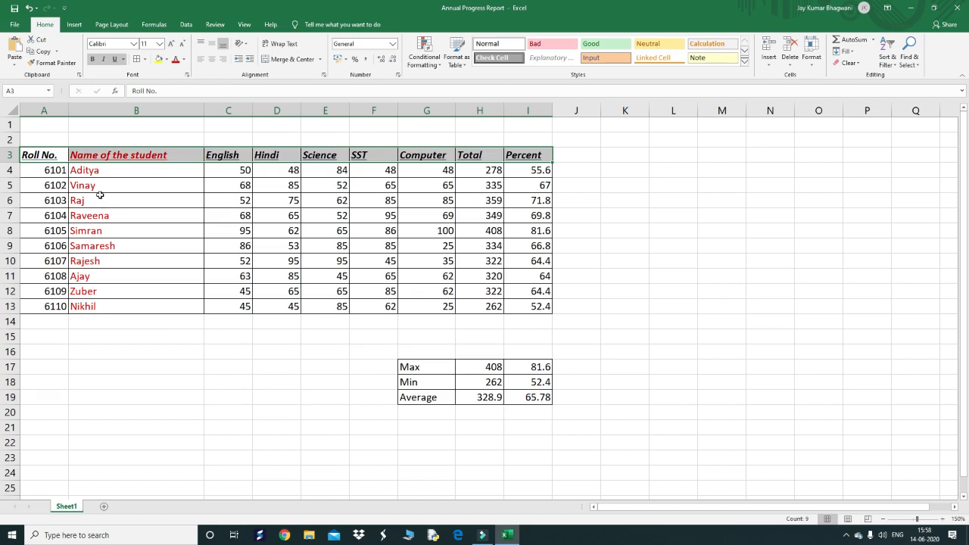
# - Append the surname to the students' first names in cells B4 and B6
pyautogui.click(138, 171)
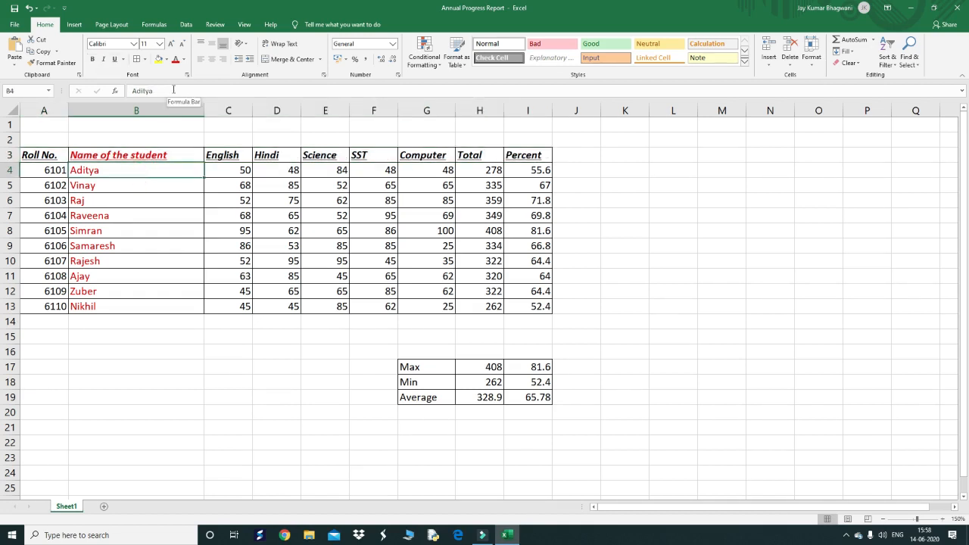
pyautogui.click(175, 91)
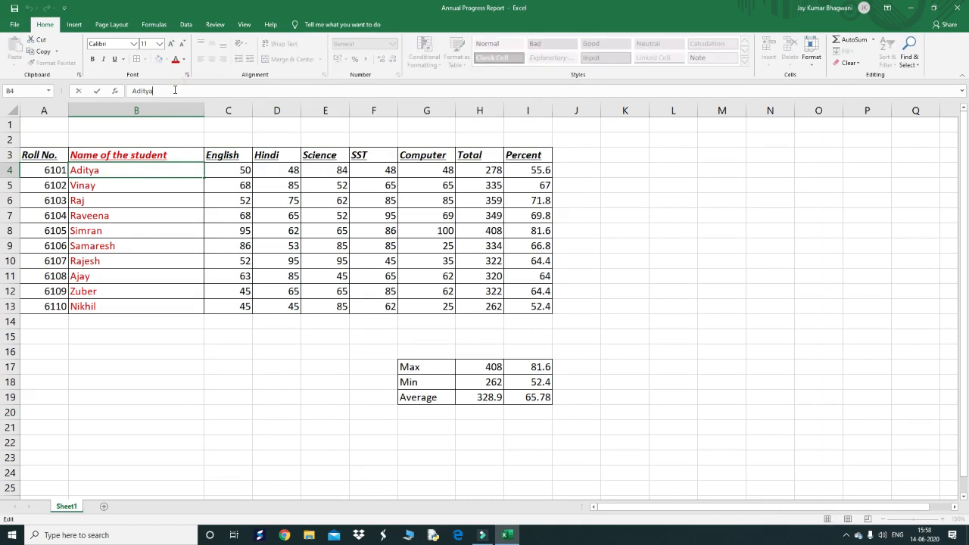
pyautogui.write('Agrawal')
pyautogui.press('Return')
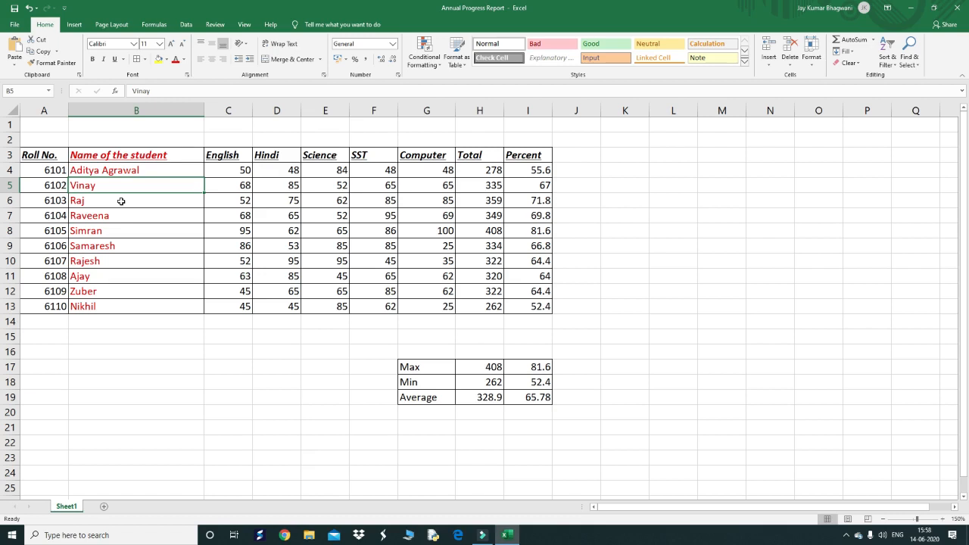
pyautogui.doubleClick(121, 201)
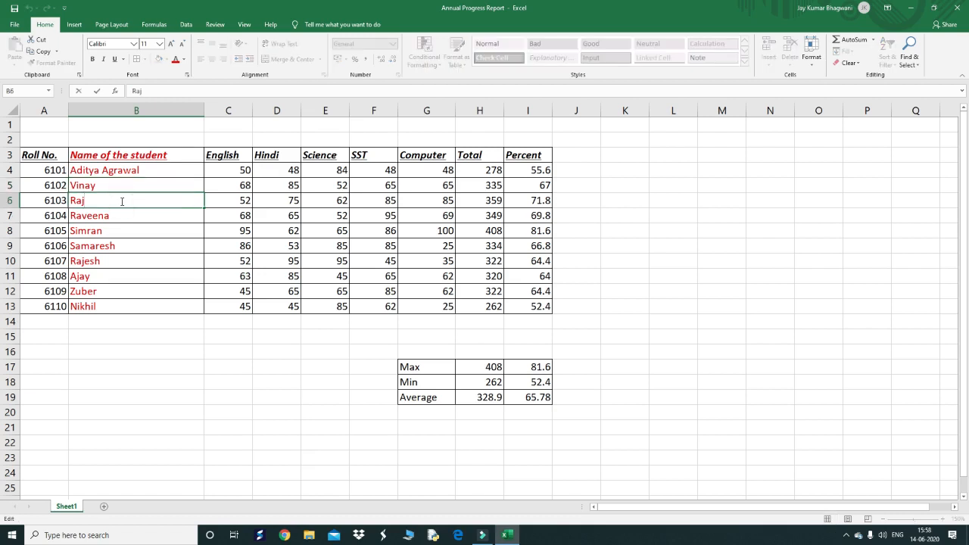
pyautogui.write('Agrawal')
pyautogui.press('Return')
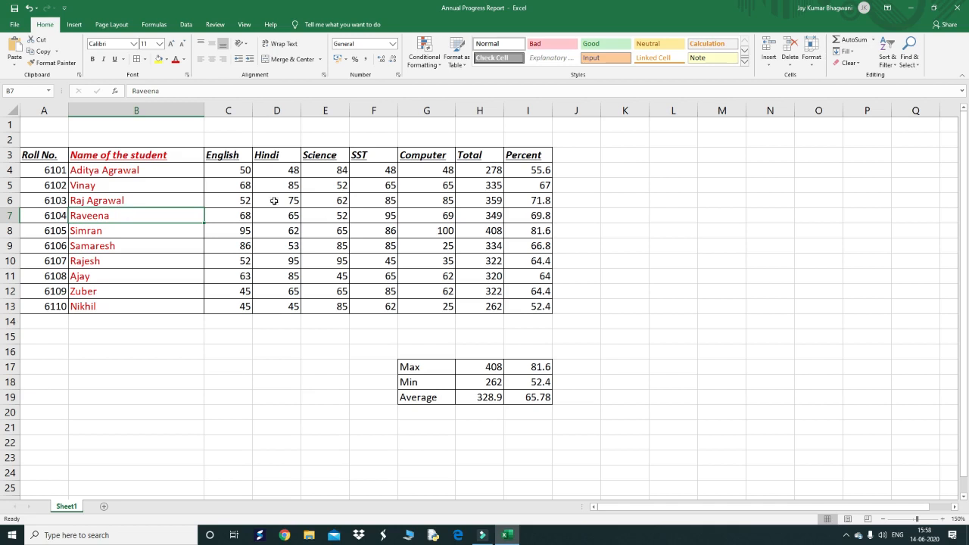
# - Set the English marks to 68 in cell C6 and 98 in cell C4
pyautogui.click(239, 201)
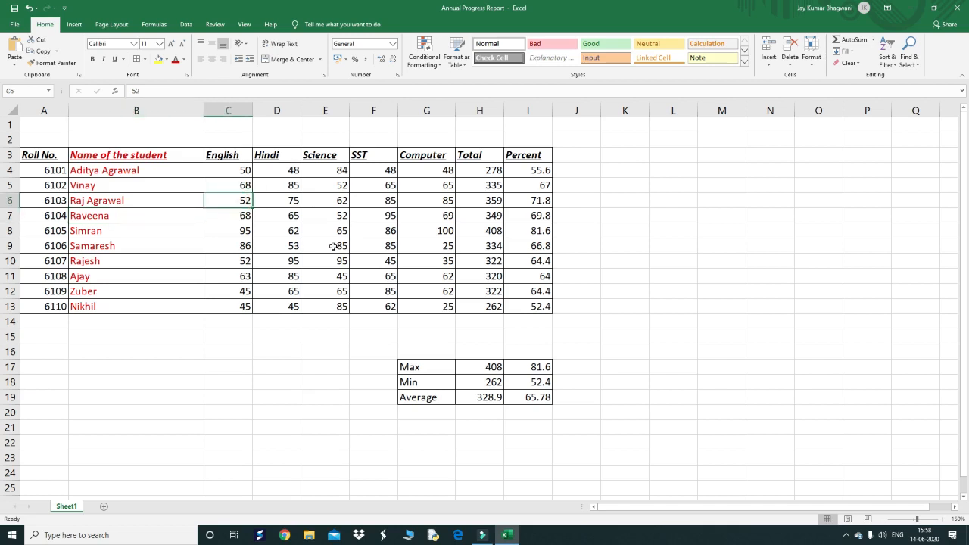
pyautogui.write('68')
pyautogui.press('Return')
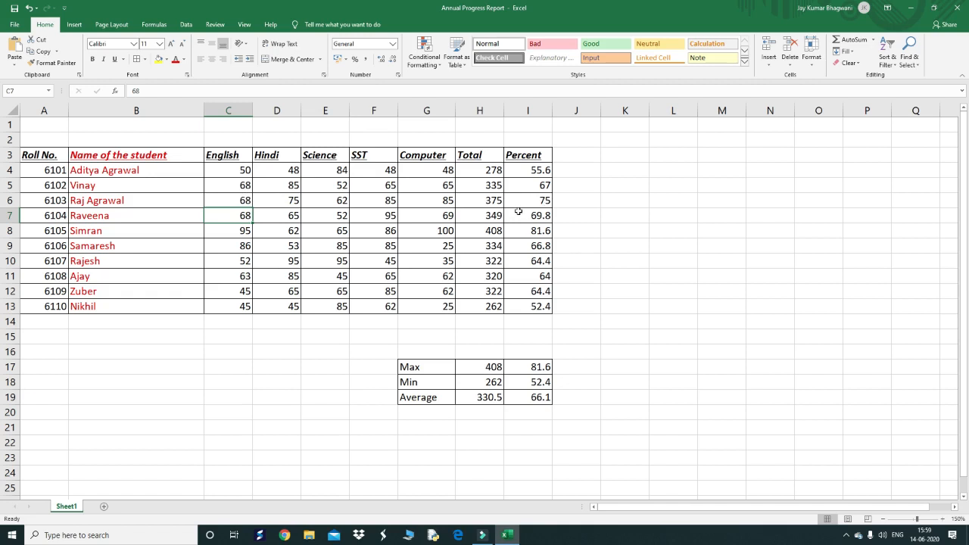
pyautogui.click(234, 171)
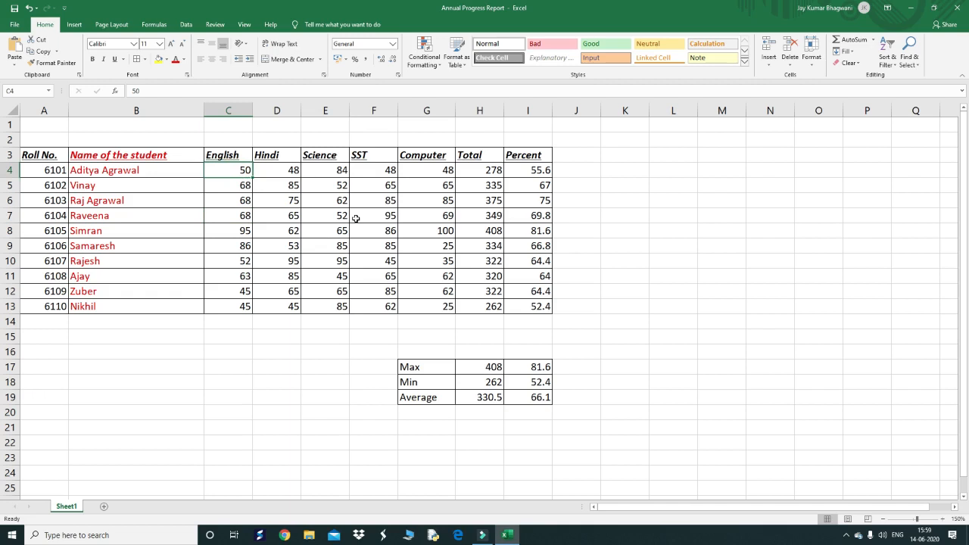
pyautogui.write('98')
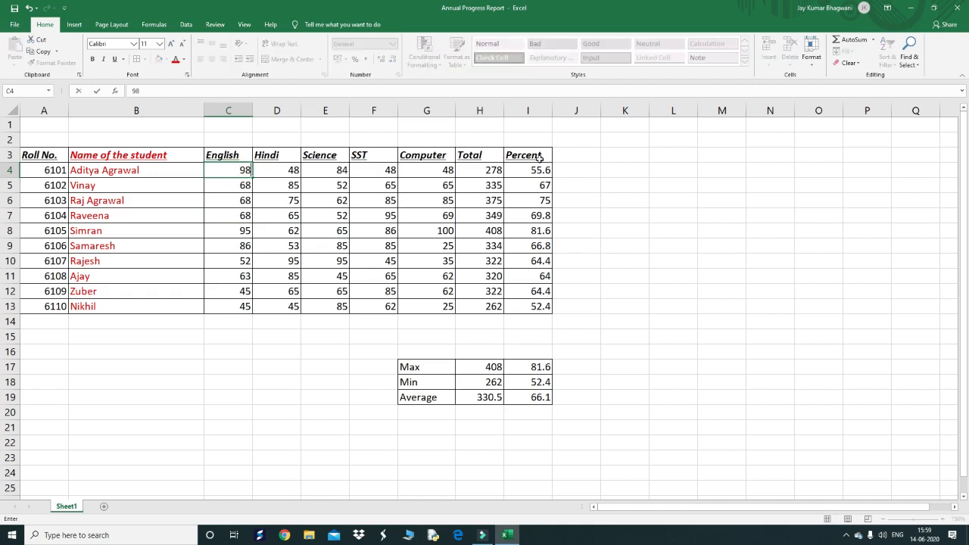
pyautogui.press('Return')
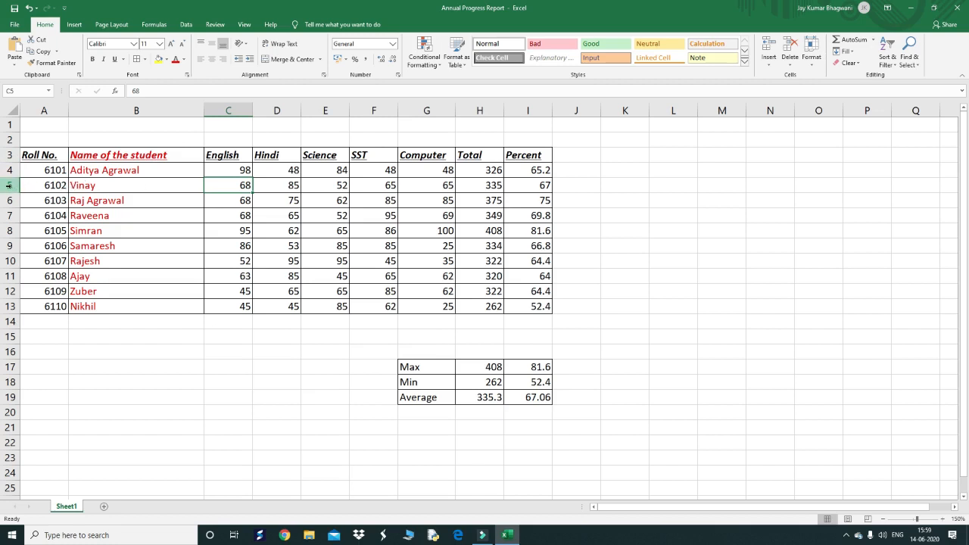
# - Delete the whole of row 5 with roll number 6102, and undo the deletion
pyautogui.click(9, 185)
pyautogui.rightClick(11, 186)
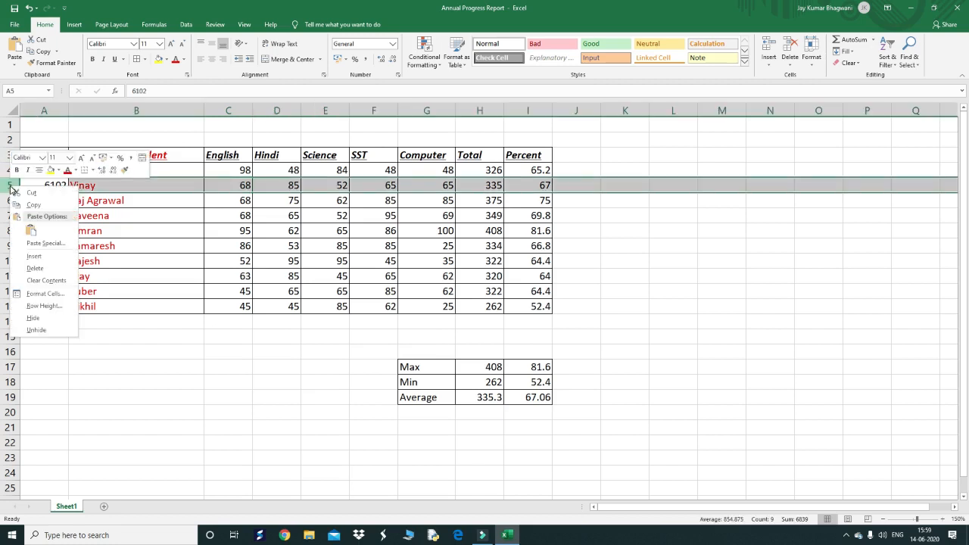
pyautogui.click(36, 269)
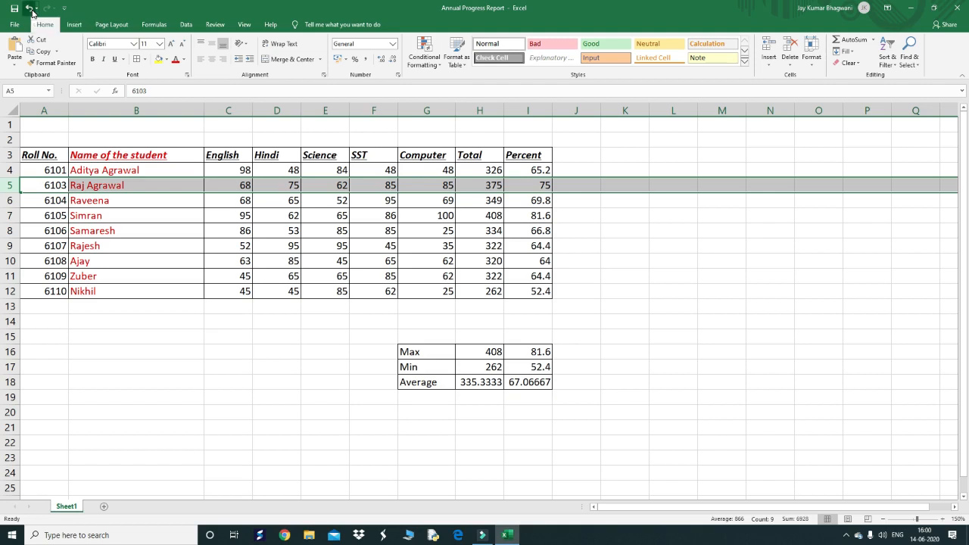
pyautogui.click(30, 9)
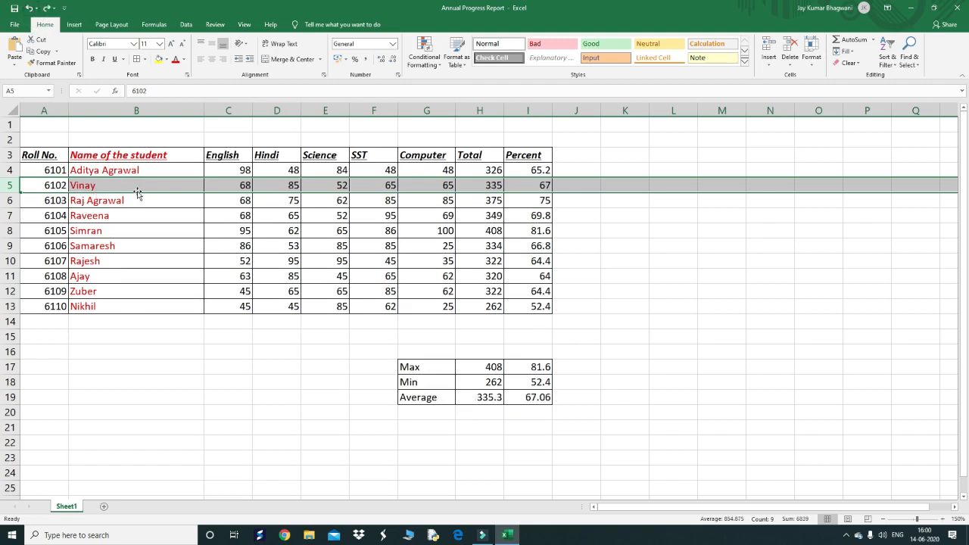
pyautogui.click(287, 350)
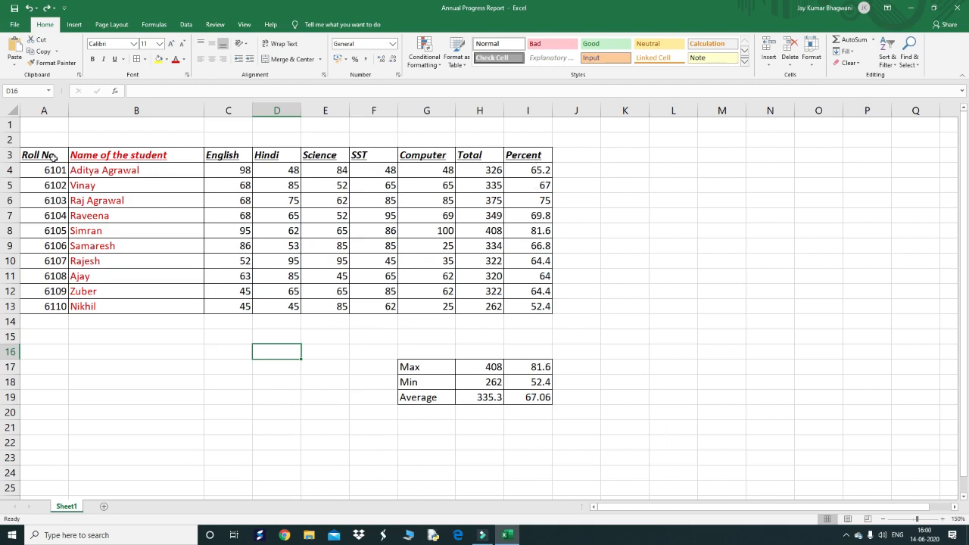
# - Copy the marks table A3:I13 and paste it below the summary table, starting at cell A22
pyautogui.moveTo(48, 155); pyautogui.dragTo(549, 310)
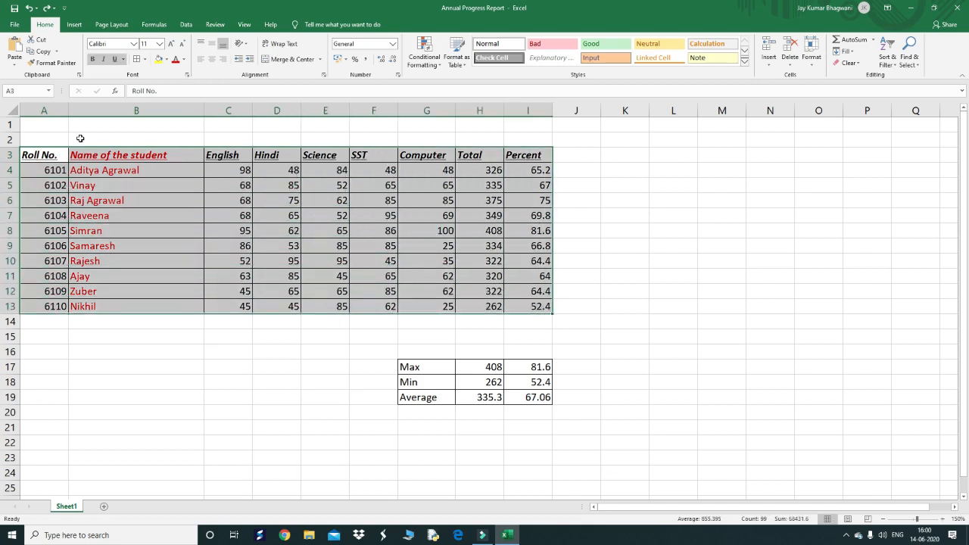
pyautogui.click(44, 51)
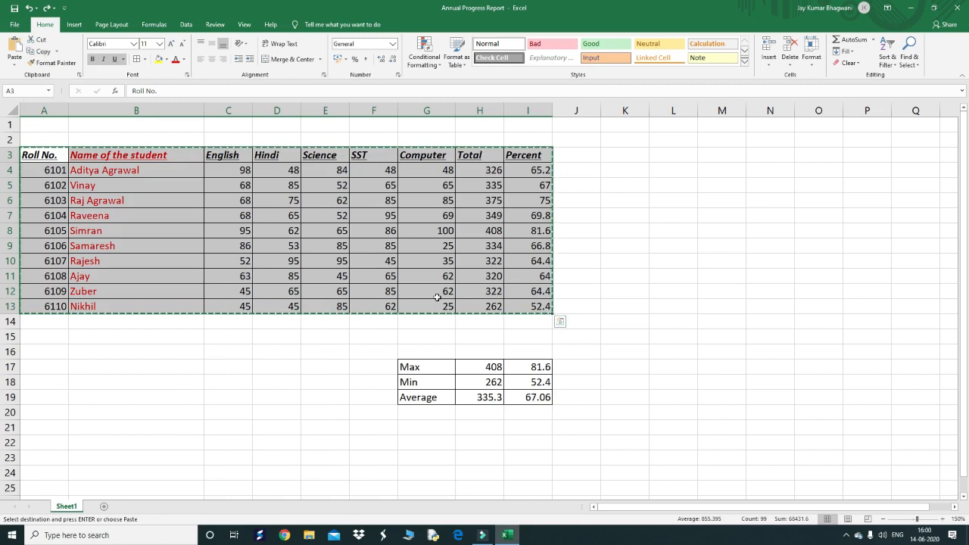
pyautogui.scroll(-1, 392, 302)
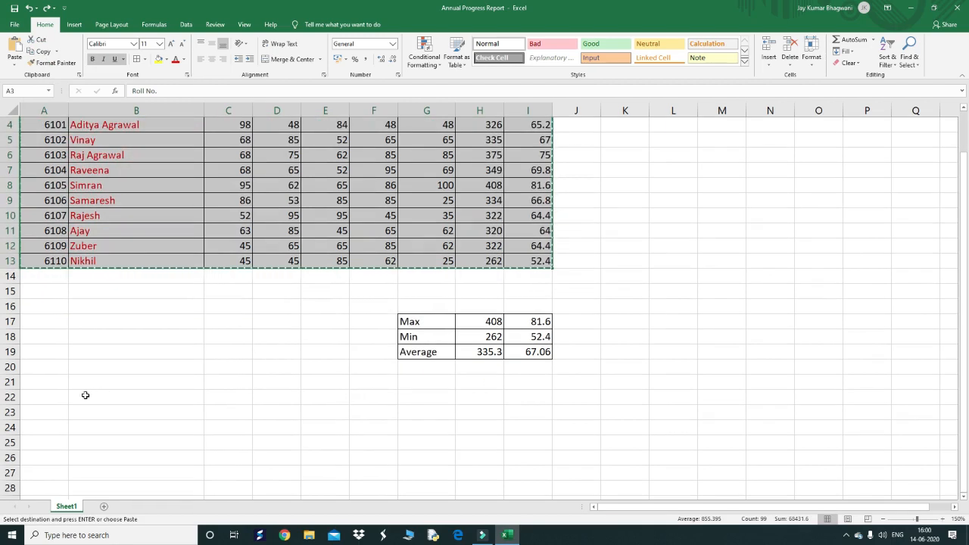
pyautogui.click(54, 400)
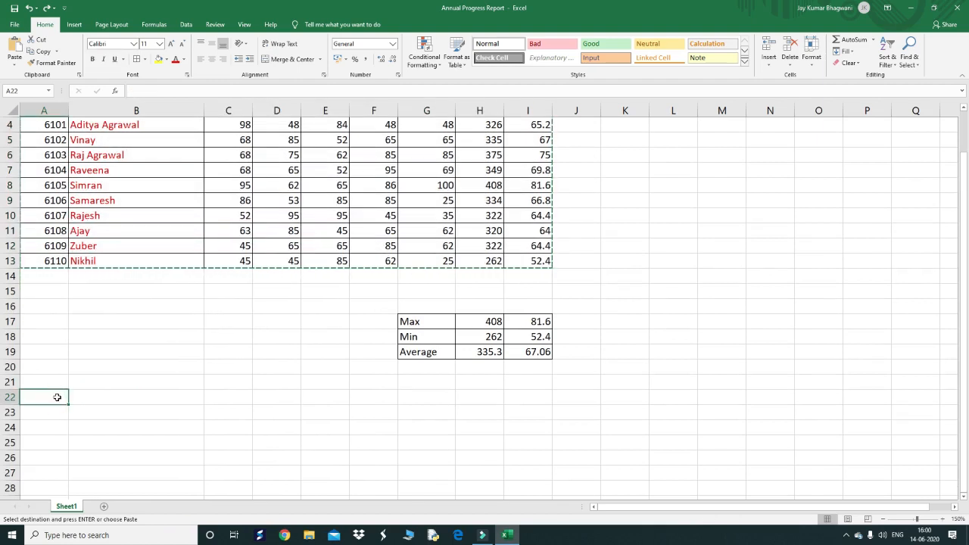
pyautogui.click(13, 47)
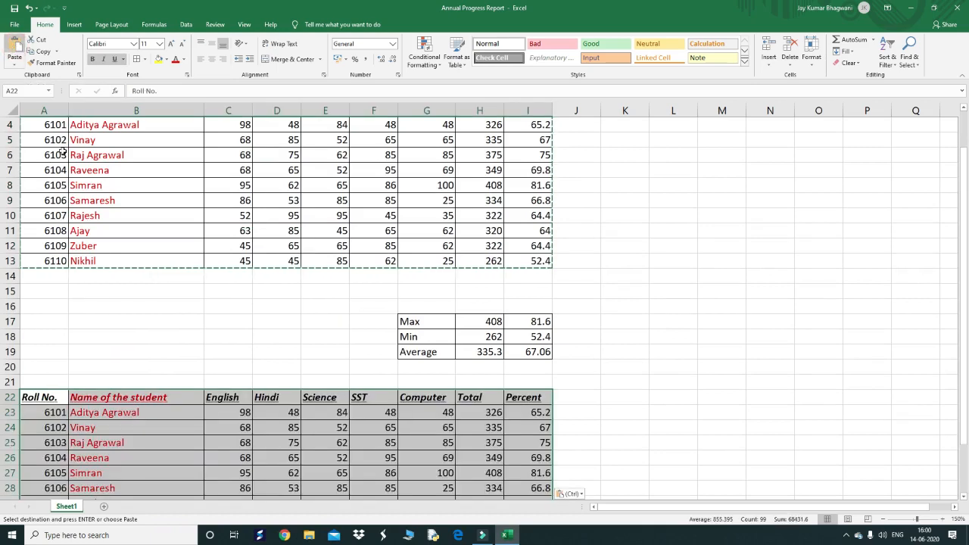
# - Compare the pasted copy of the marks table in rows 22 to 32 with the original table above
pyautogui.scroll(-5, 245, 406)
pyautogui.scroll(5, 247, 407)
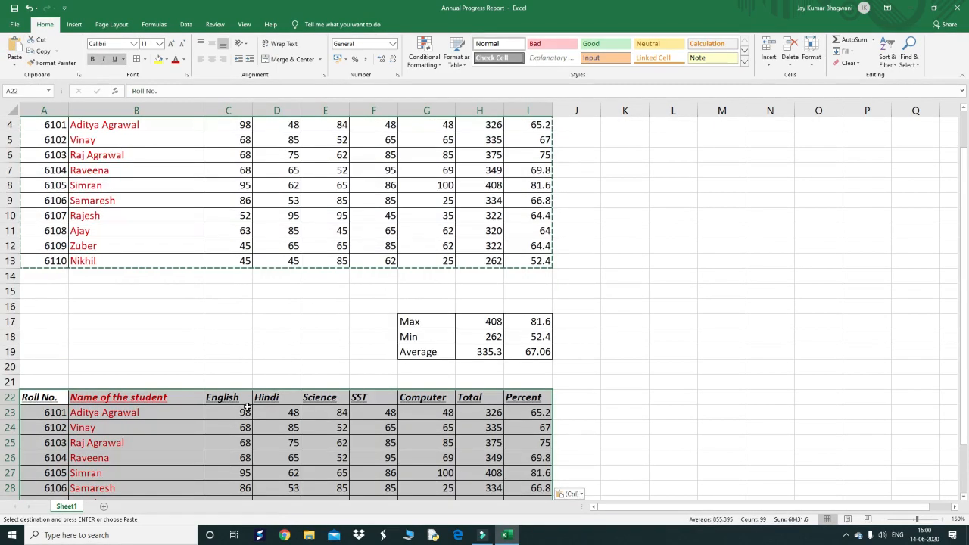
pyautogui.scroll(-5, 247, 407)
pyautogui.scroll(6, 247, 407)
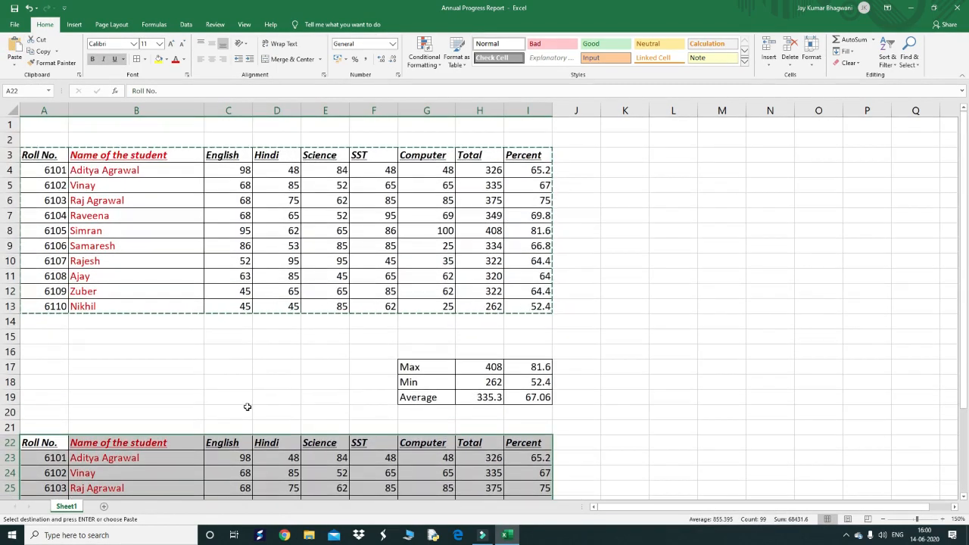
pyautogui.scroll(-4, 247, 407)
pyautogui.scroll(4, 247, 407)
pyautogui.scroll(-4, 247, 408)
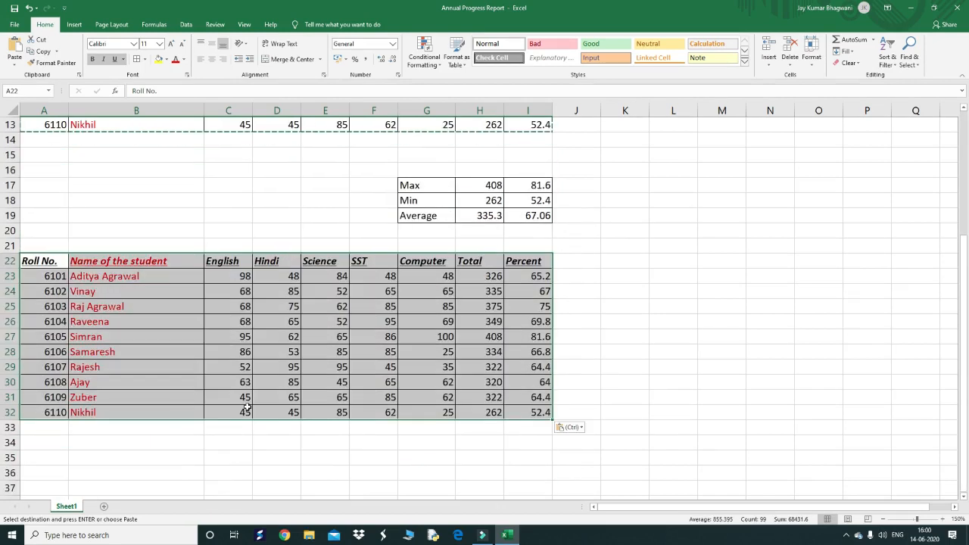
pyautogui.scroll(4, 246, 408)
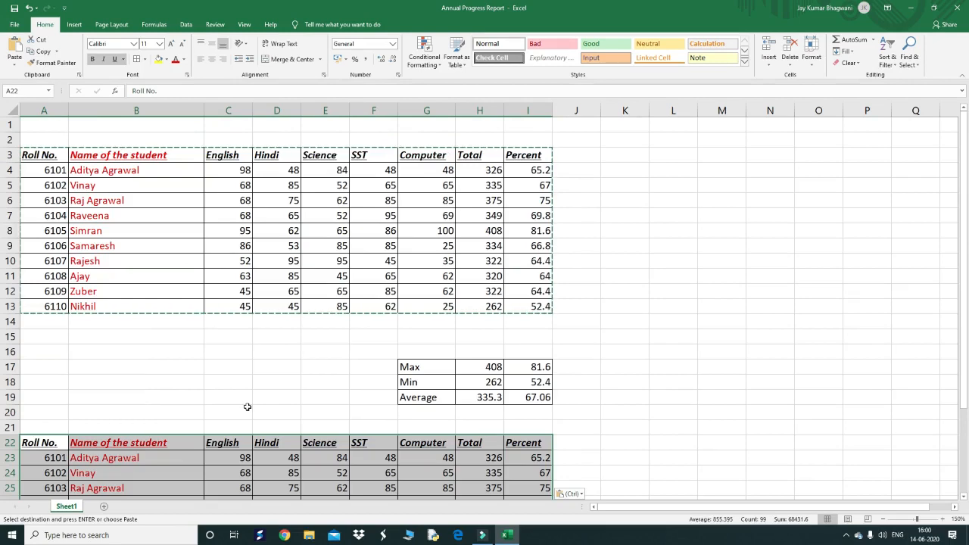
pyautogui.scroll(-3, 247, 407)
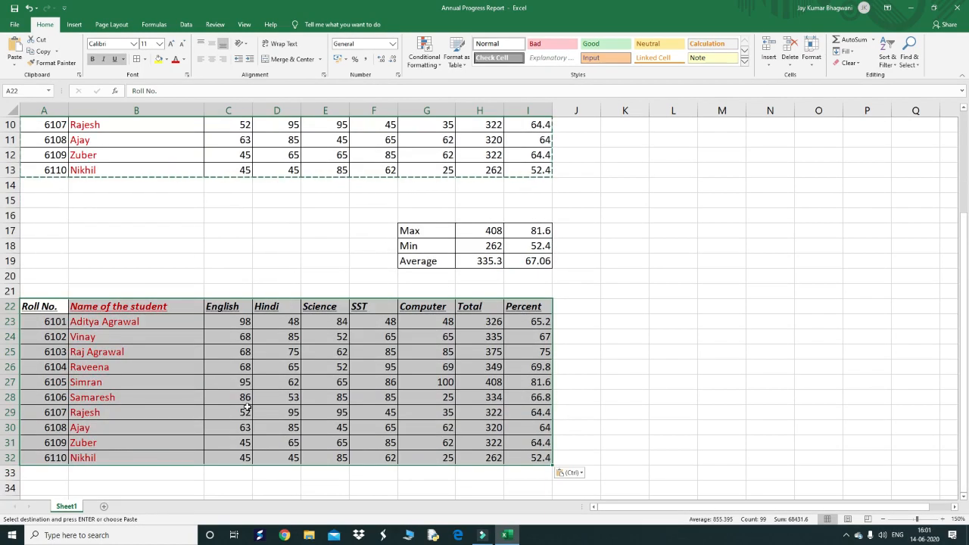
pyautogui.scroll(2, 631, 359)
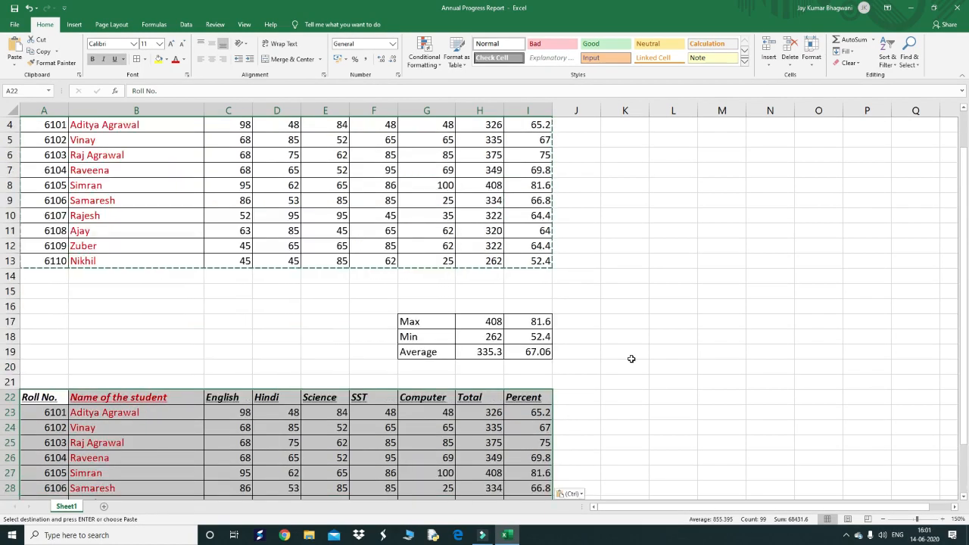
pyautogui.scroll(1, 631, 359)
pyautogui.scroll(-2, 632, 359)
pyautogui.scroll(-3, 612, 354)
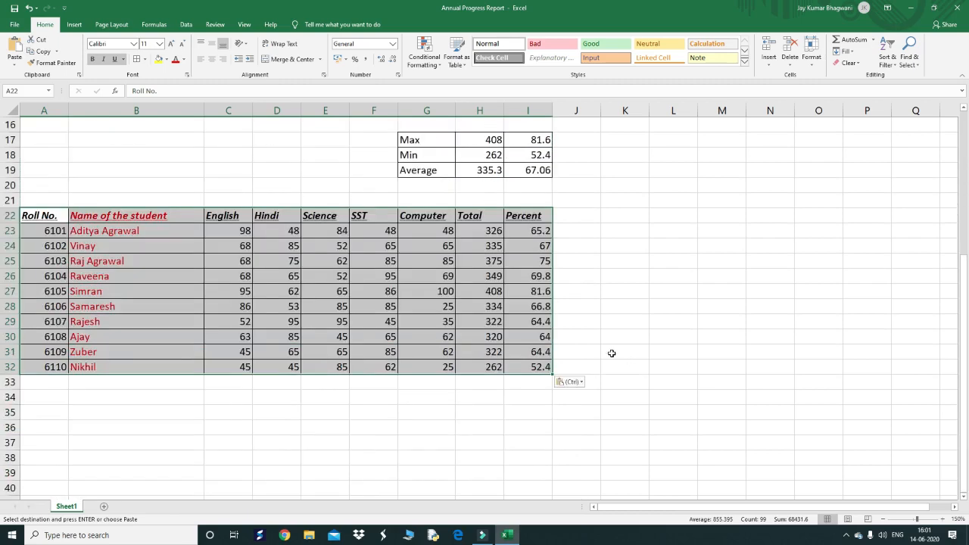
pyautogui.scroll(5, 612, 354)
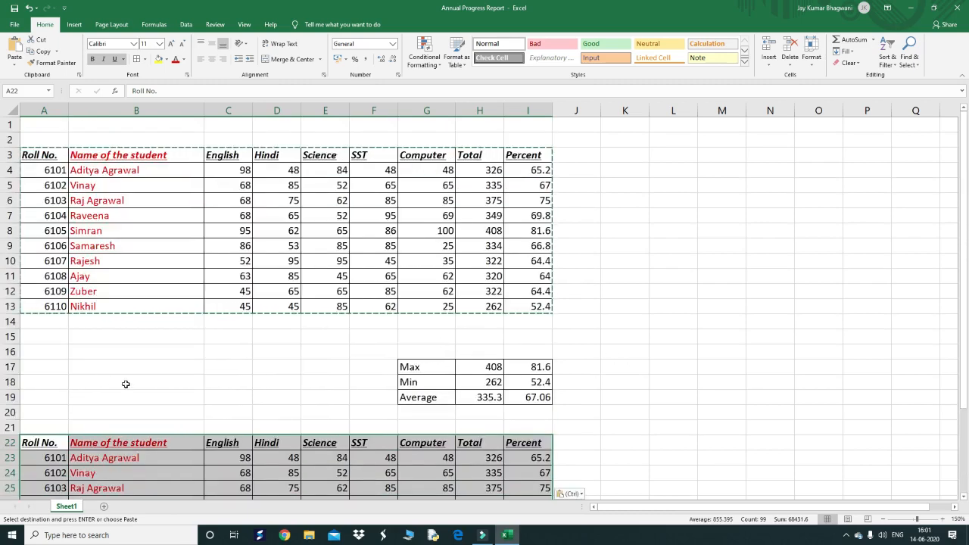
# - Move the Max, Min and Average summary table from G17:I19 to a range starting at cell C17
pyautogui.moveTo(420, 369); pyautogui.dragTo(548, 401)
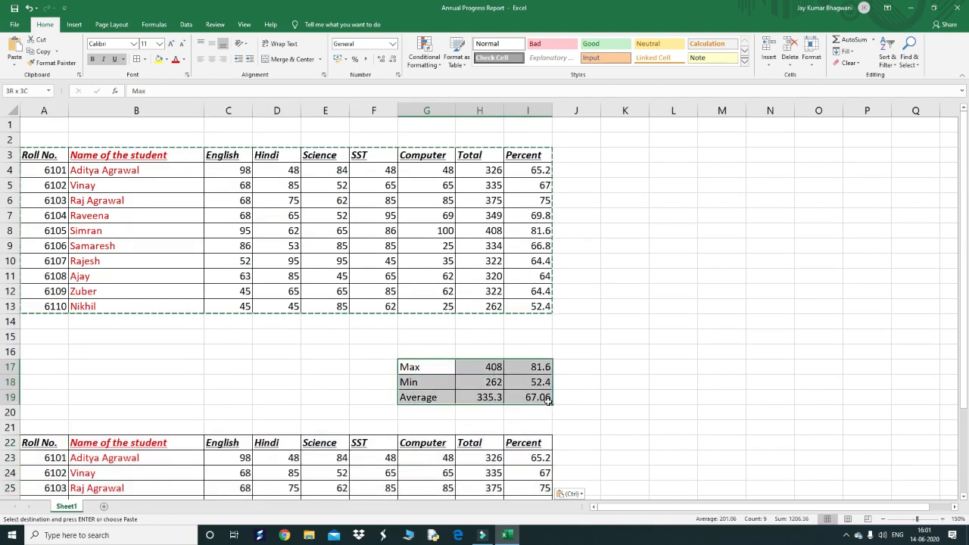
pyautogui.click(34, 42)
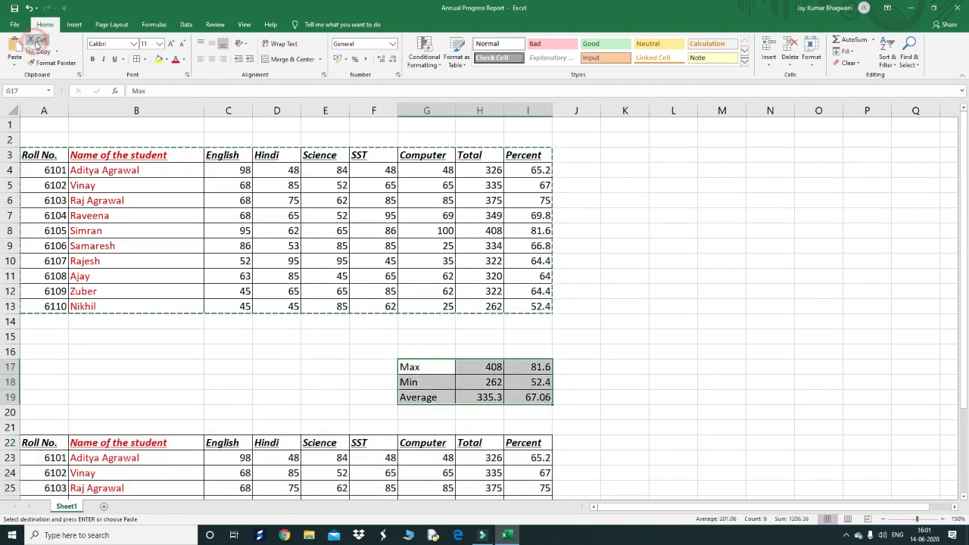
pyautogui.click(224, 366)
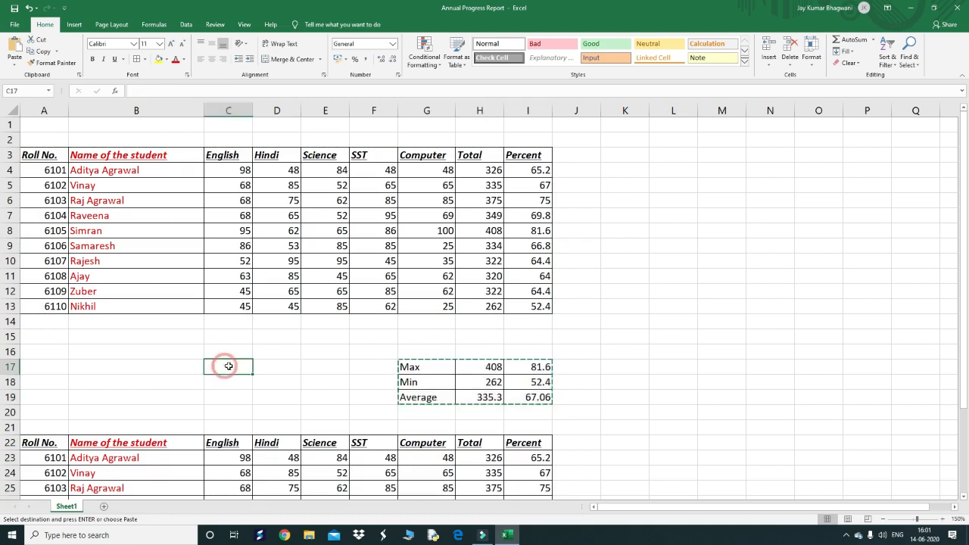
pyautogui.click(16, 49)
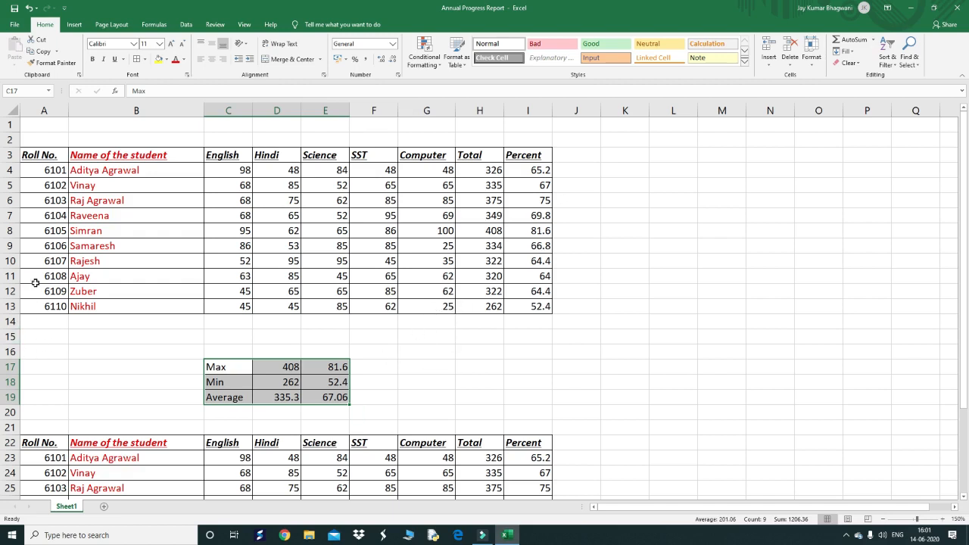
# - Enter roll number 6111 in cell A14, directly below the last student of the marks table
pyautogui.click(53, 322)
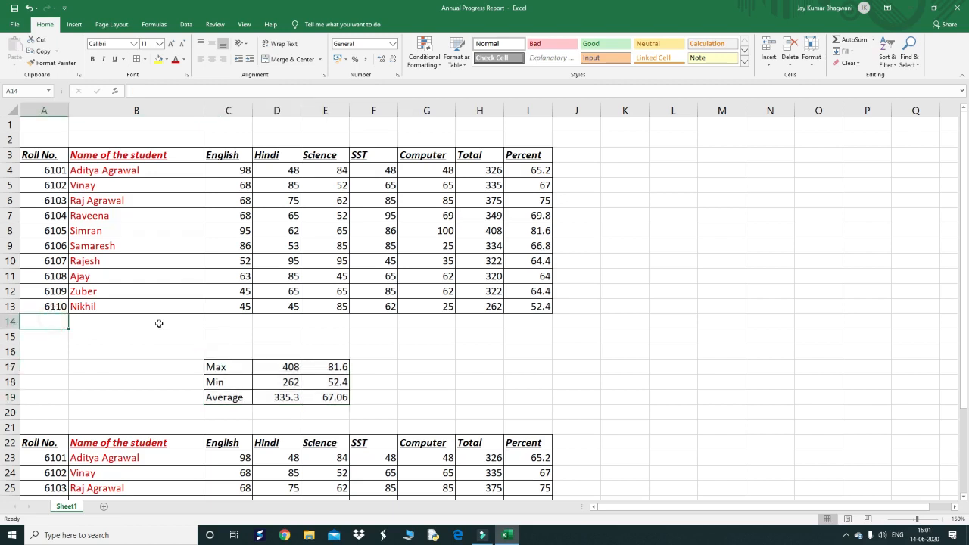
pyautogui.write('6111')
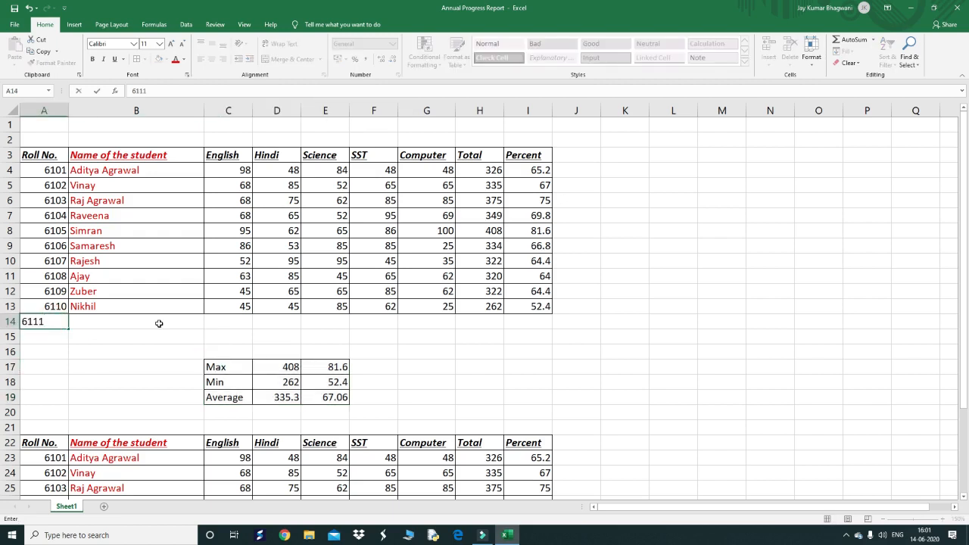
pyautogui.press('Return')
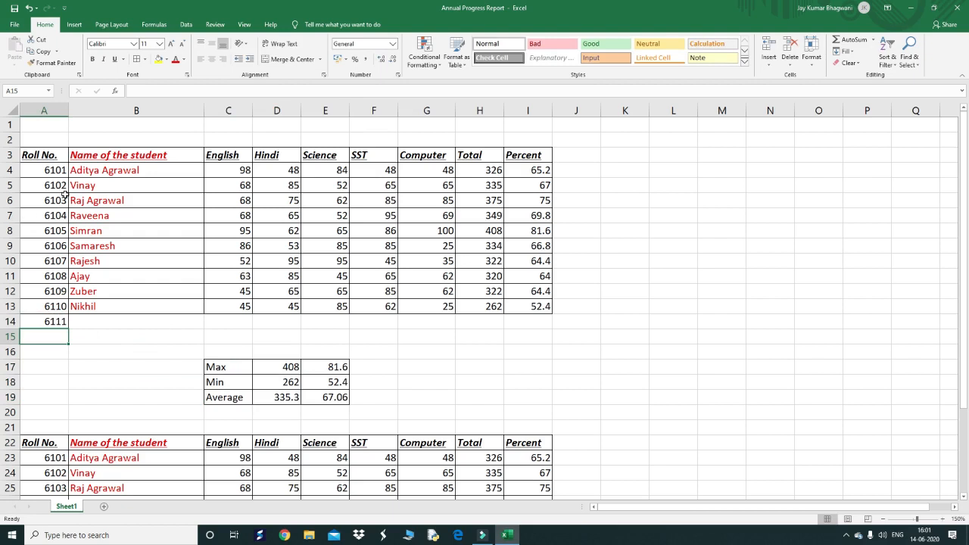
# - Insert a blank row at row 5, between the first two students of the marks table
pyautogui.rightClick(9, 184)
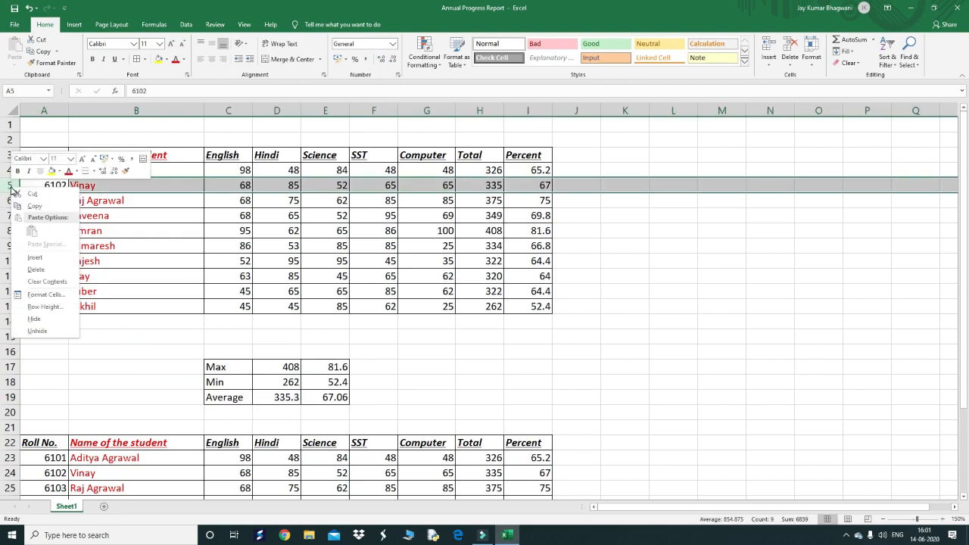
pyautogui.click(43, 261)
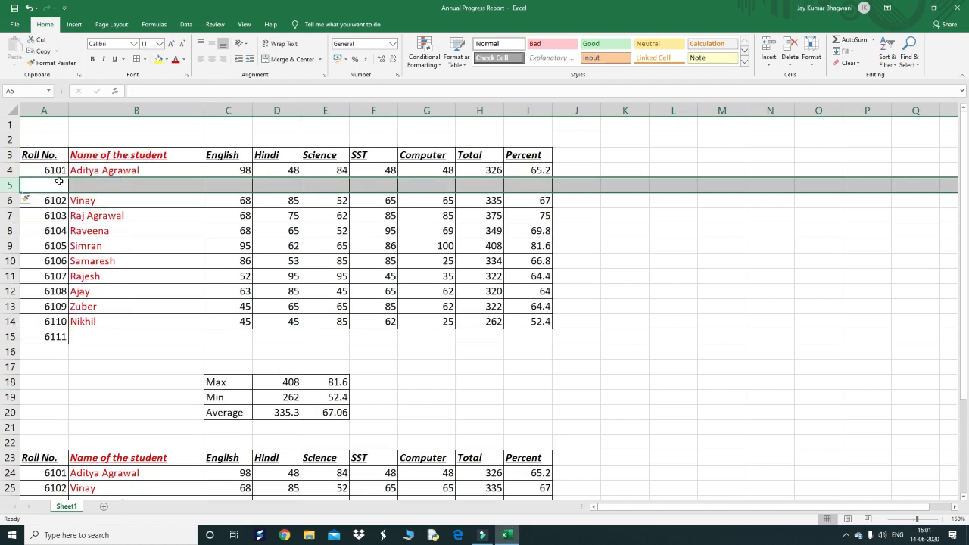
pyautogui.click(91, 185)
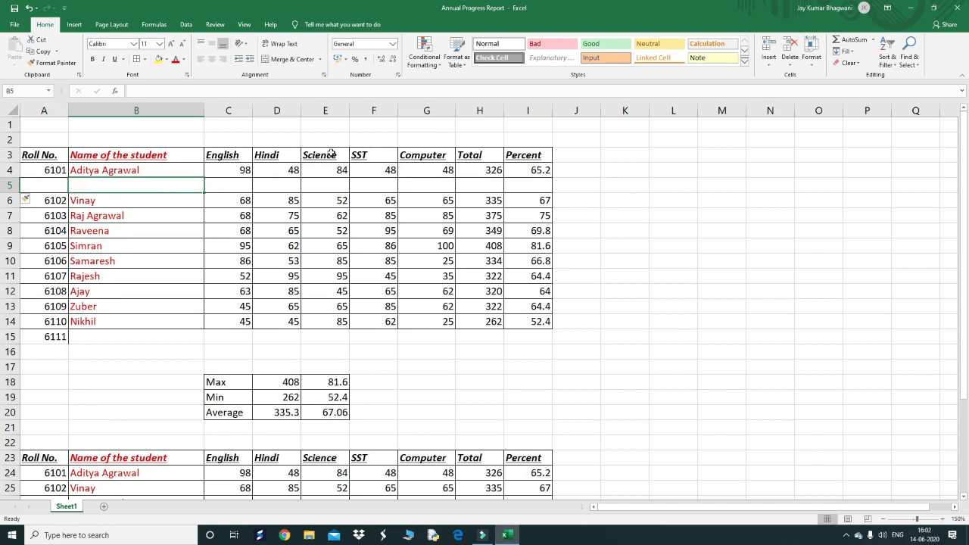
# - Insert a new column before the SST column and enter the heading Sanskrit in cell F3
pyautogui.click(374, 110)
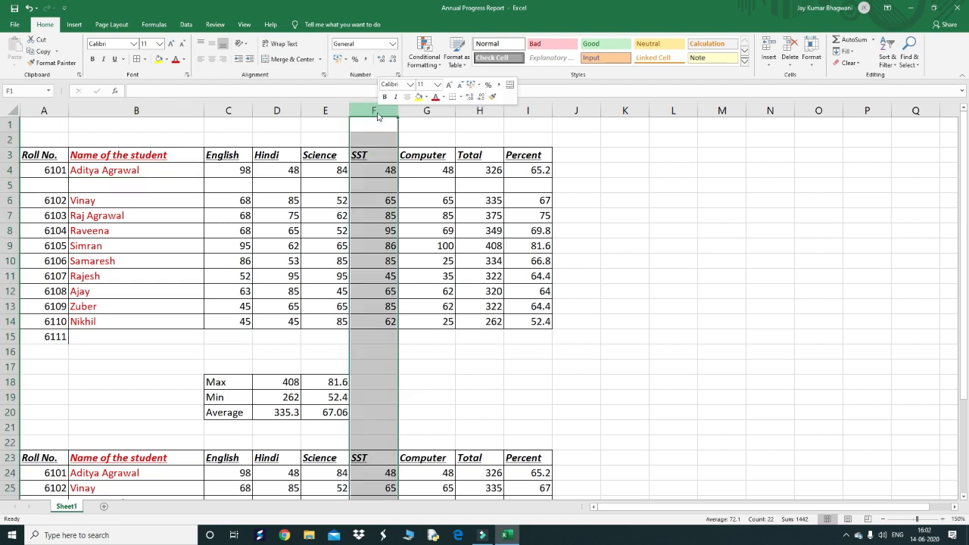
pyautogui.rightClick(375, 112)
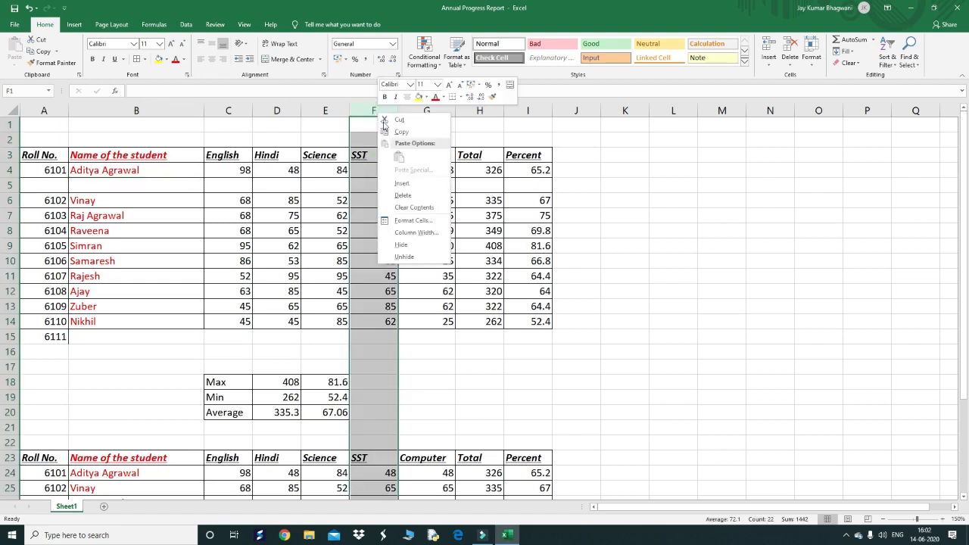
pyautogui.click(412, 183)
pyautogui.click(384, 156)
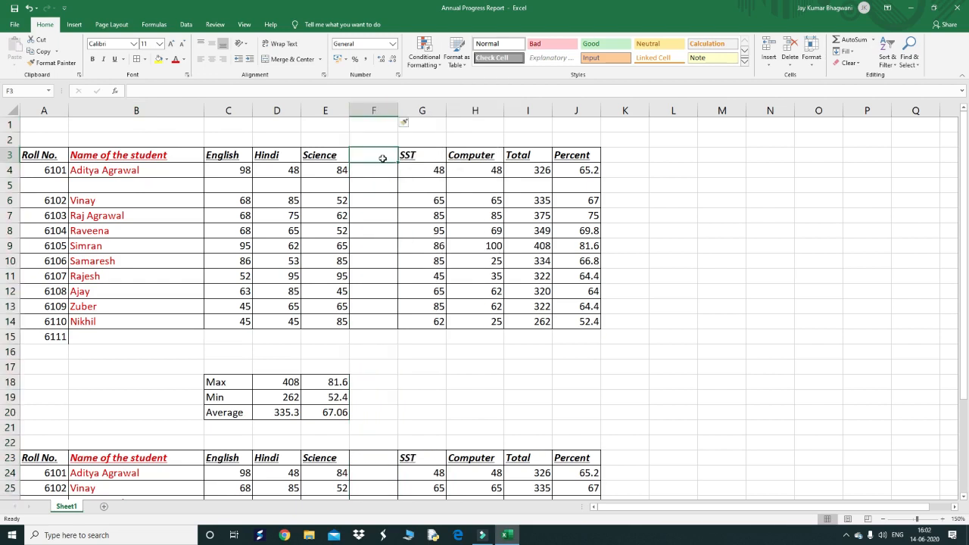
pyautogui.write('San')
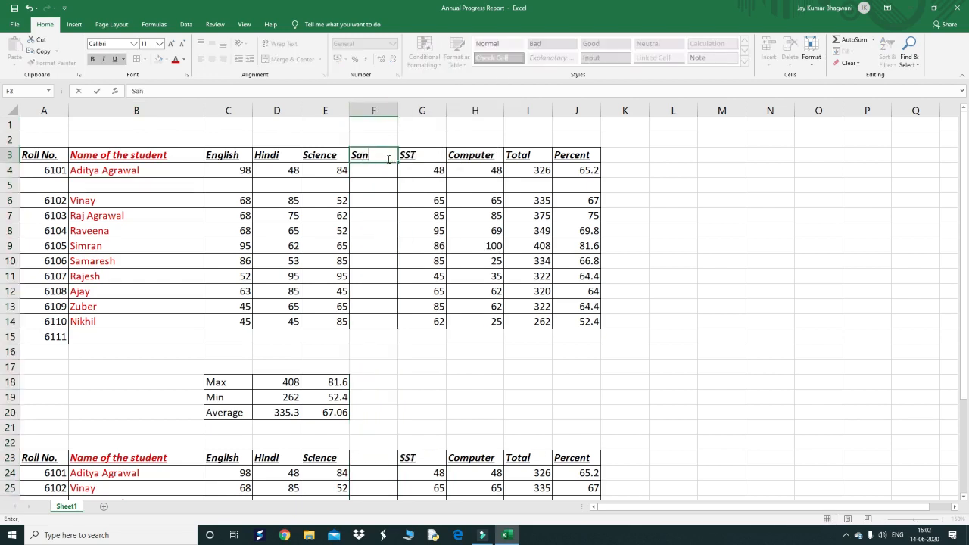
pyautogui.write('skrit')
pyautogui.press('Return')
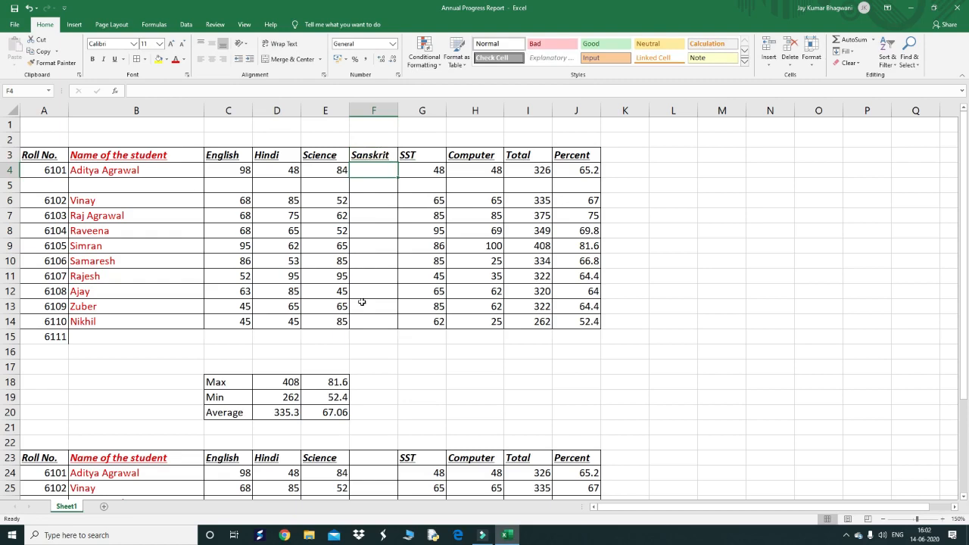
# - Enter 5 in cell M6 and 10 in M7, and extend the series down to 60 in cell M17
pyautogui.scroll(-1, 361, 301)
pyautogui.scroll(-4, 361, 301)
pyautogui.scroll(4, 361, 301)
pyautogui.click(714, 201)
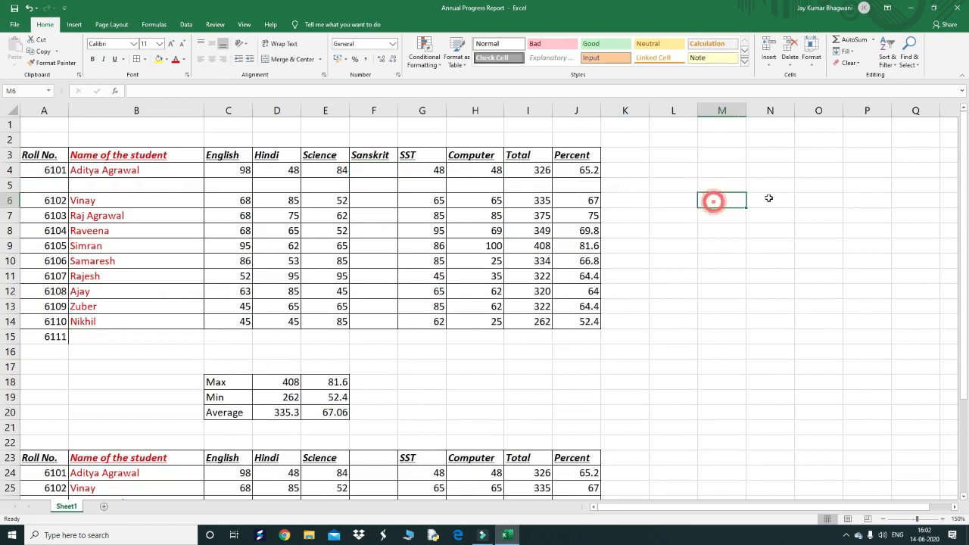
pyautogui.write('5')
pyautogui.press('Return')
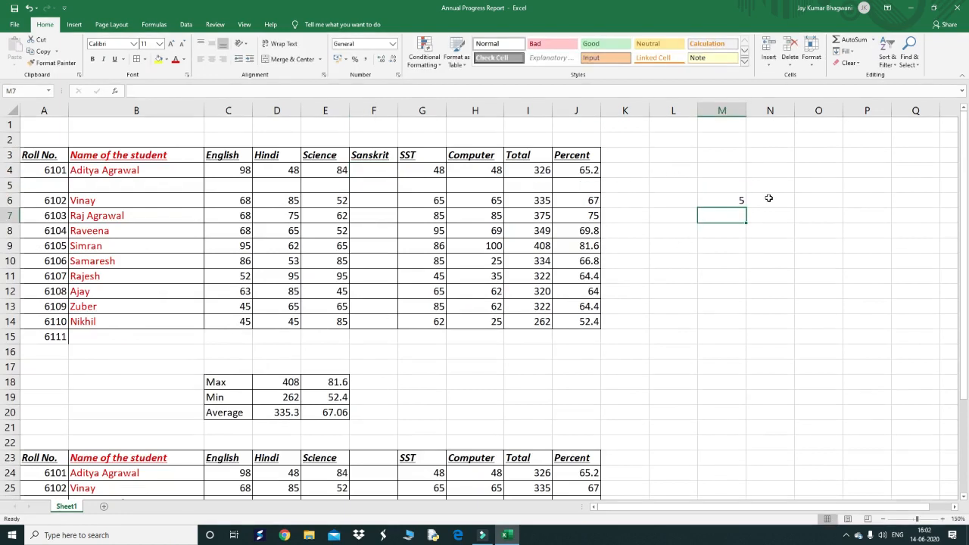
pyautogui.write('10')
pyautogui.press('Return')
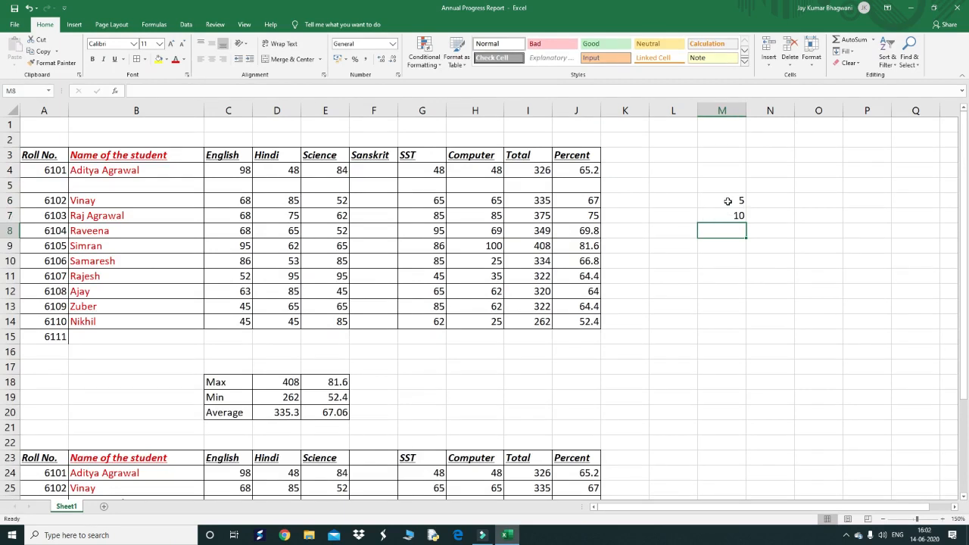
pyautogui.moveTo(728, 201); pyautogui.dragTo(730, 216)
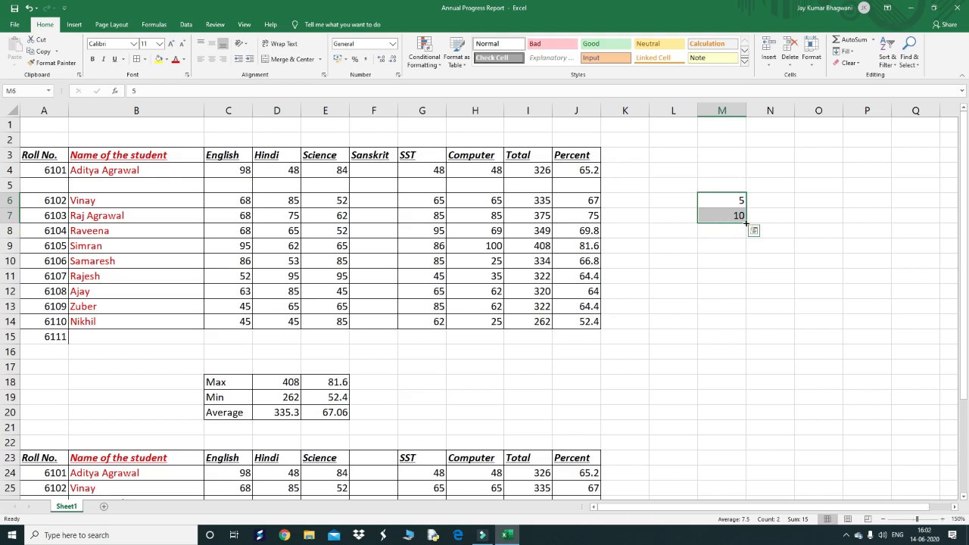
pyautogui.moveTo(745, 223); pyautogui.dragTo(743, 373)
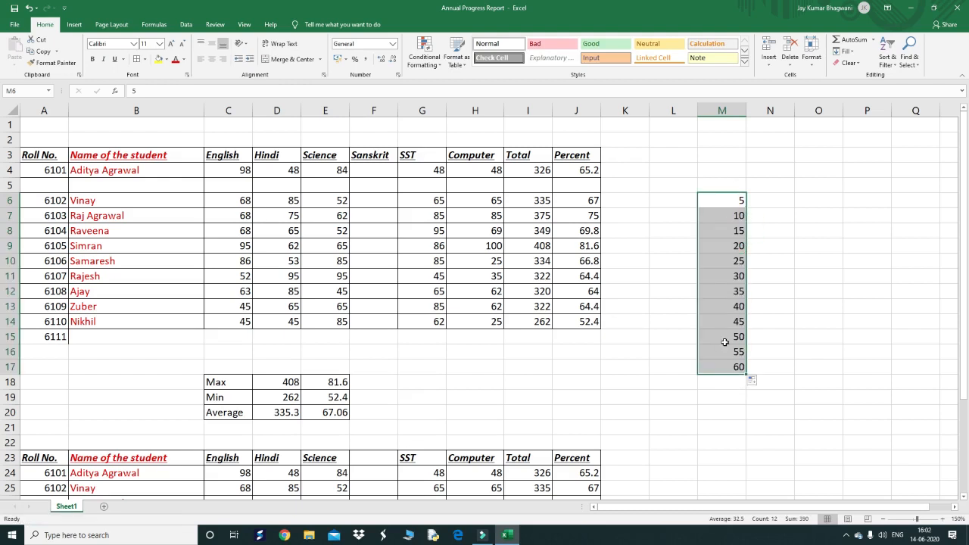
# - Label the number series column by entering Number in cell M4 and Series in M5
pyautogui.click(714, 173)
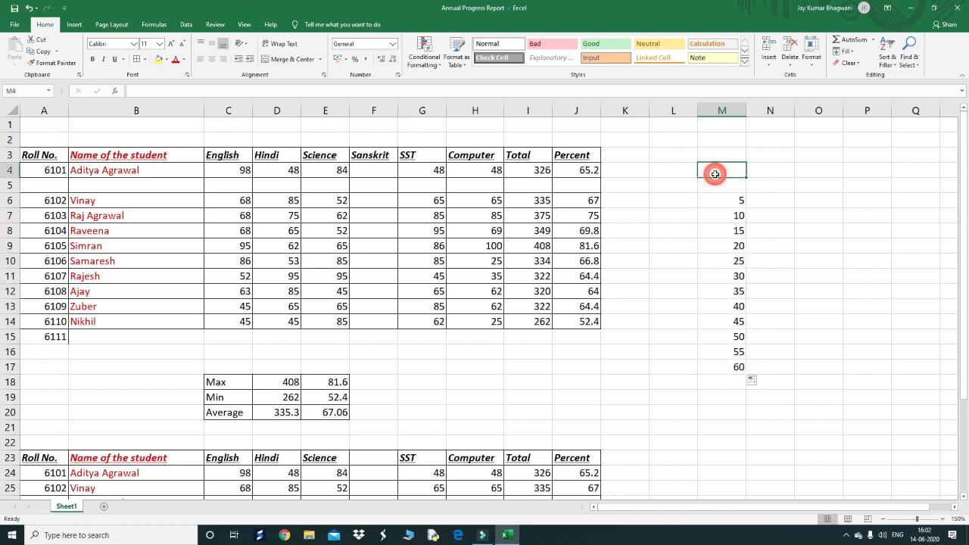
pyautogui.write('Numbe')
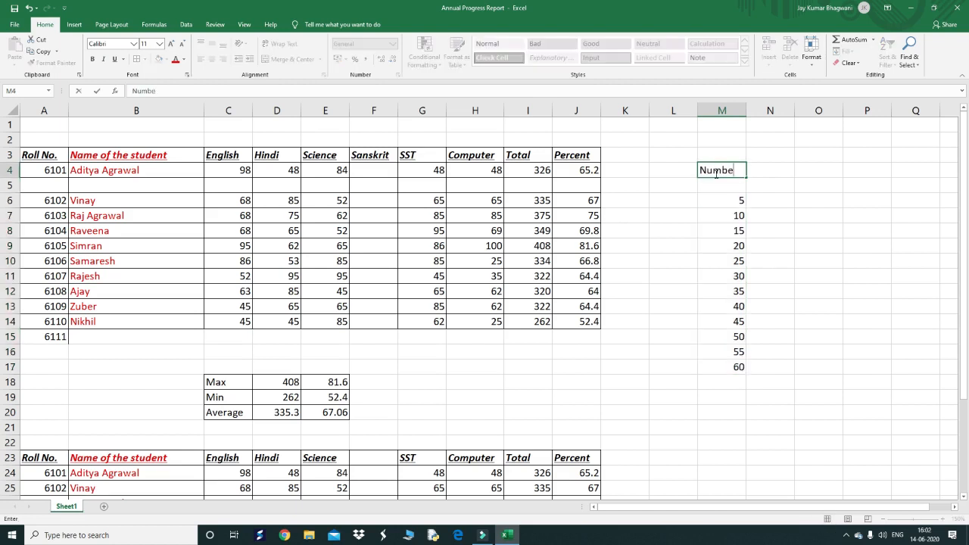
pyautogui.write('r')
pyautogui.press('Return')
pyautogui.write('Series')
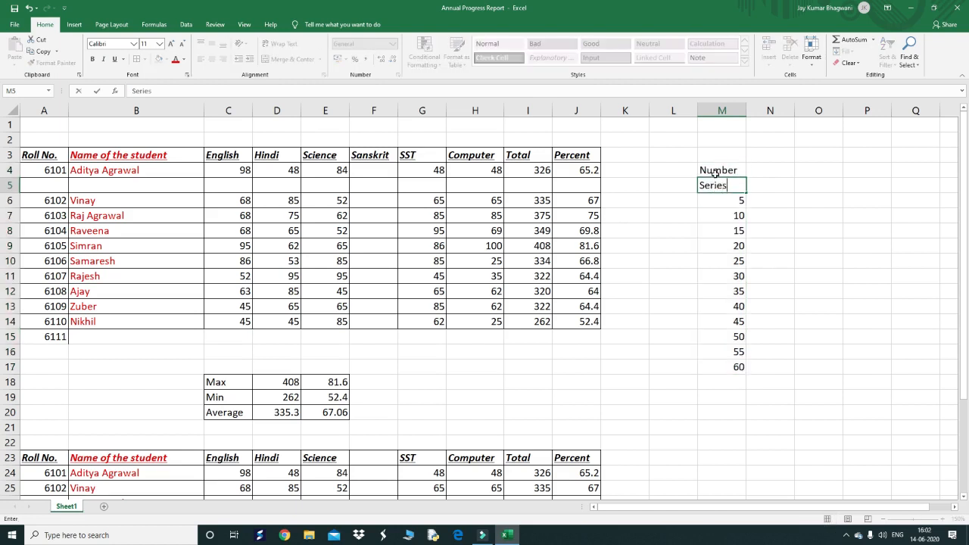
# - Label the column beside the number series by entering Text in cell N4 and Series in N5
pyautogui.click(778, 175)
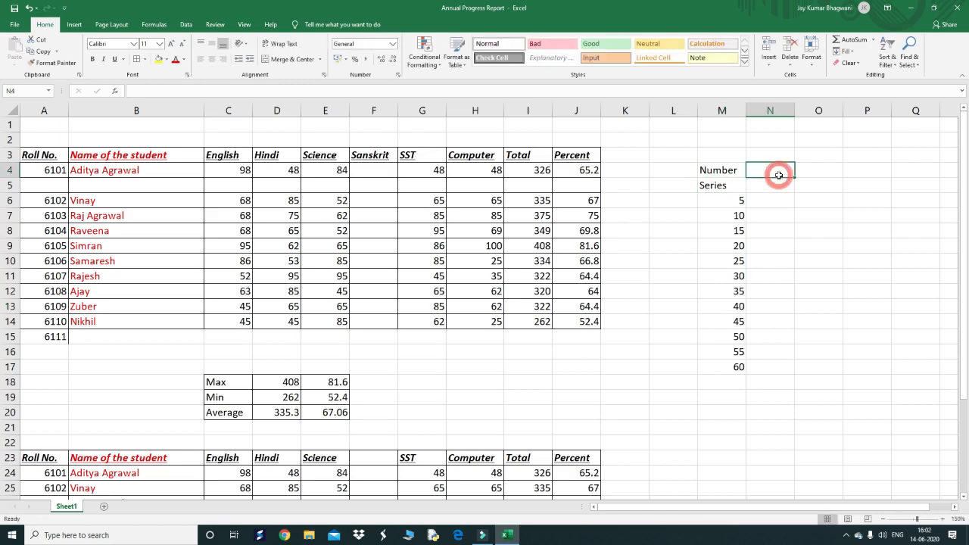
pyautogui.write('Text')
pyautogui.press('Return')
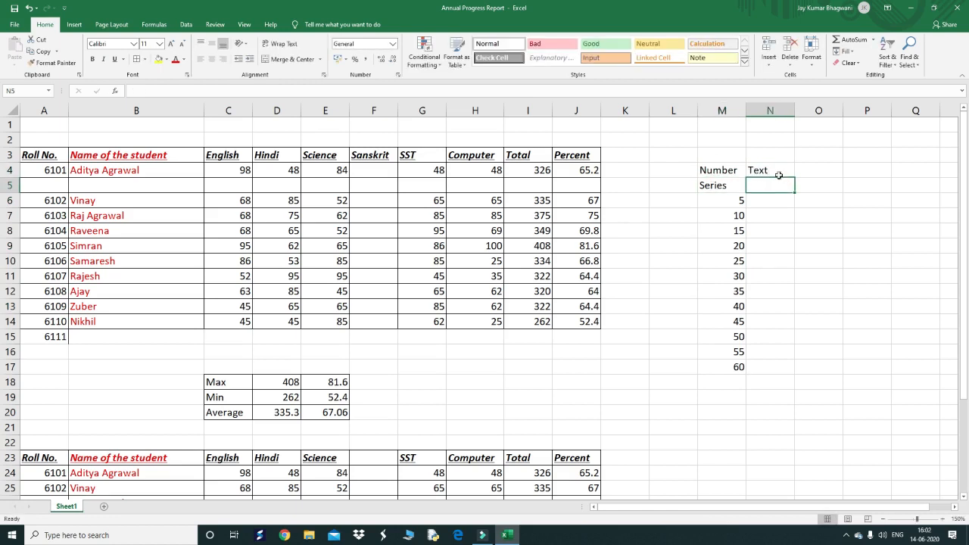
pyautogui.write('Series')
pyautogui.hotkey('ctrl', 'Return')
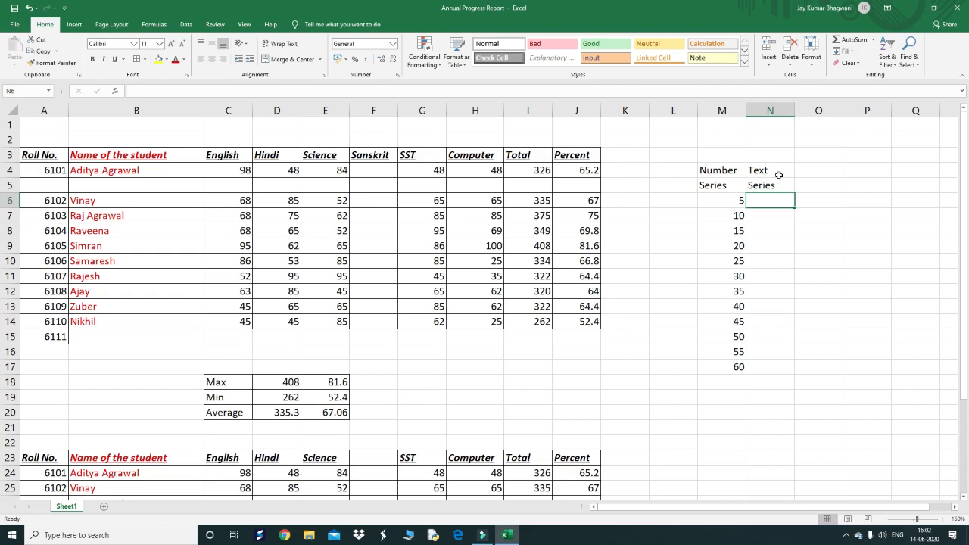
# - Enter Sunday in cell N6 and extend the weekday series down to Saturday in N12
pyautogui.write('Sunday')
pyautogui.press('Return')
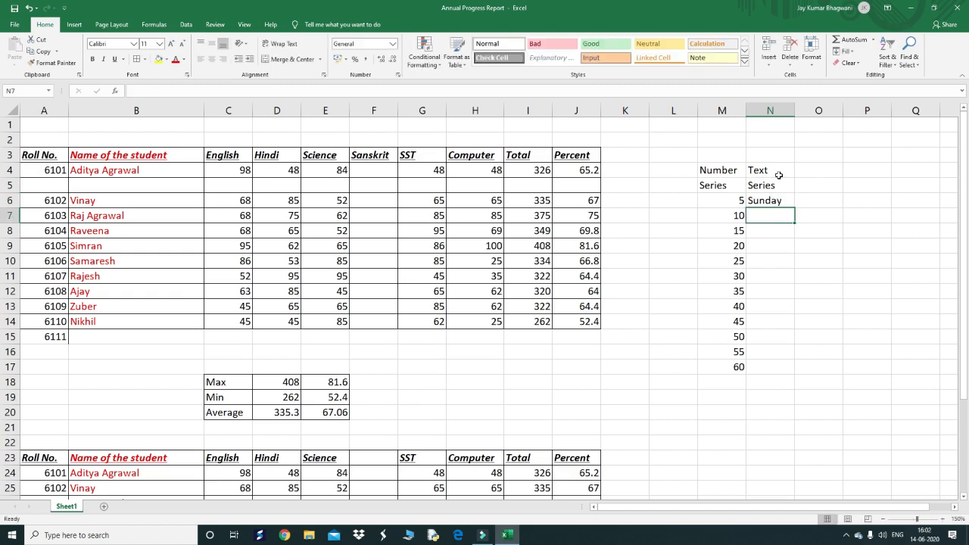
pyautogui.click(769, 200)
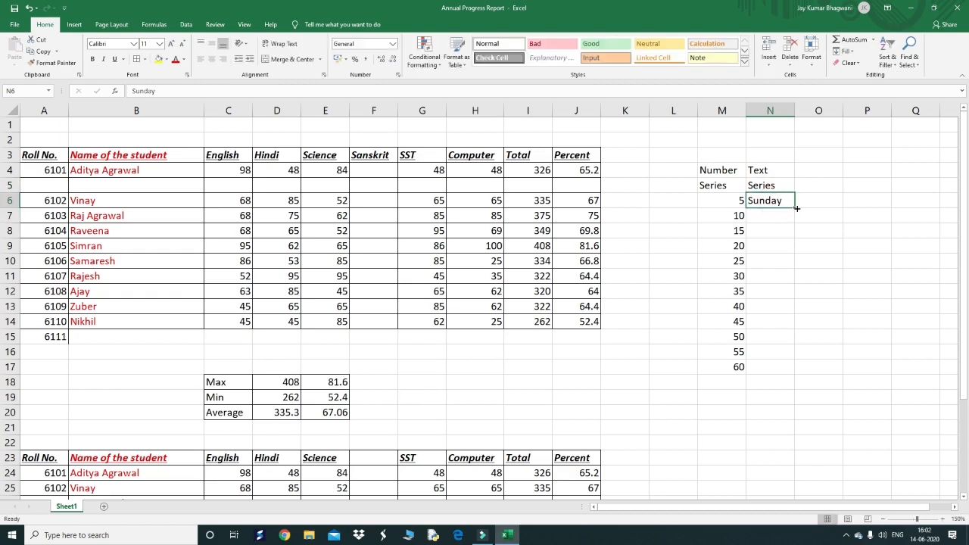
pyautogui.moveTo(796, 208); pyautogui.dragTo(796, 300)
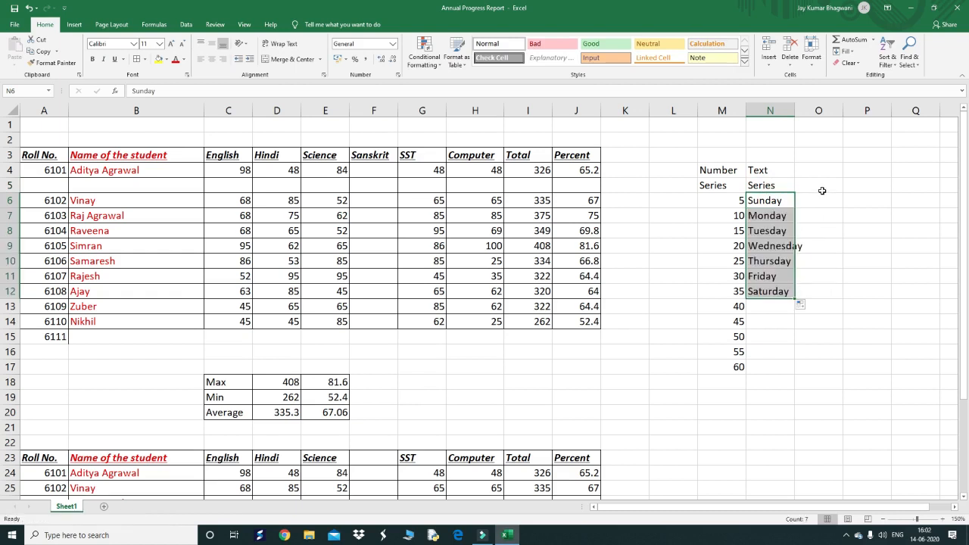
# - Enter the heading Month in cell P5 and Jan in P6, and extend the months down to Dec in P17
pyautogui.click(821, 187)
pyautogui.click(864, 184)
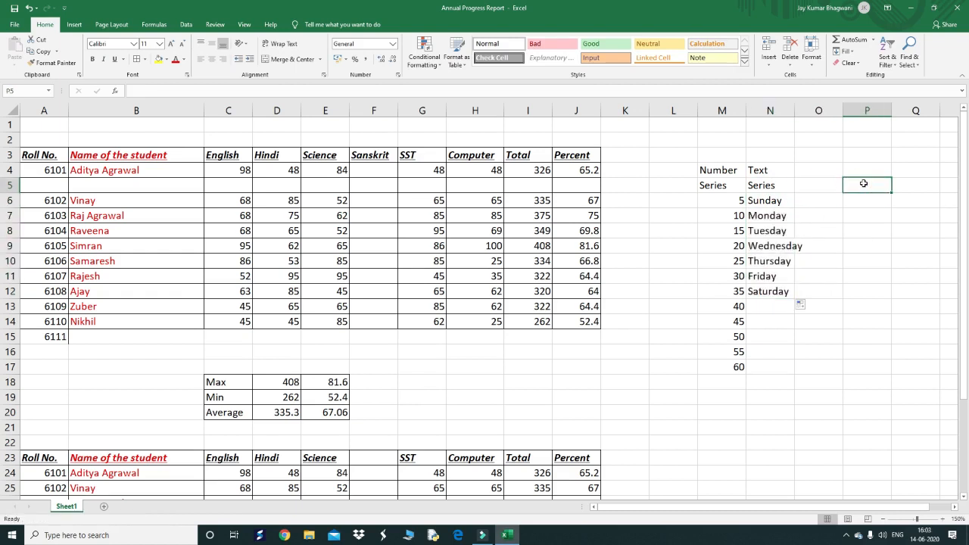
pyautogui.write('Month')
pyautogui.press('Return')
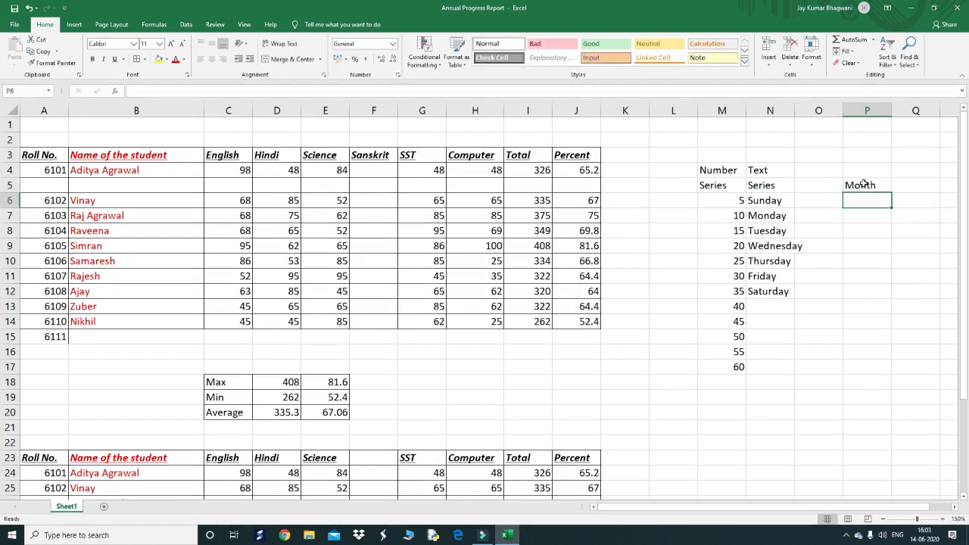
pyautogui.write('Jan')
pyautogui.press('Return')
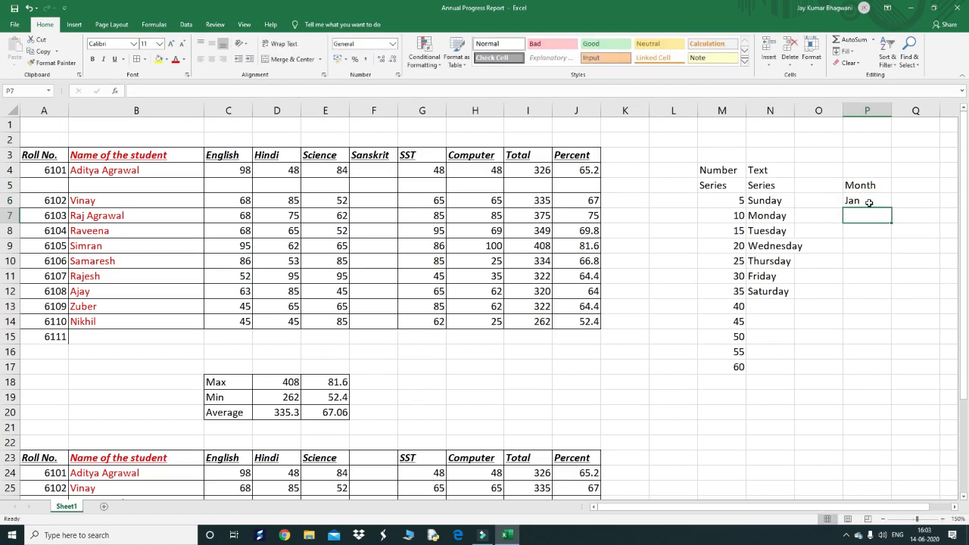
pyautogui.click(865, 201)
pyautogui.moveTo(891, 210); pyautogui.dragTo(886, 369)
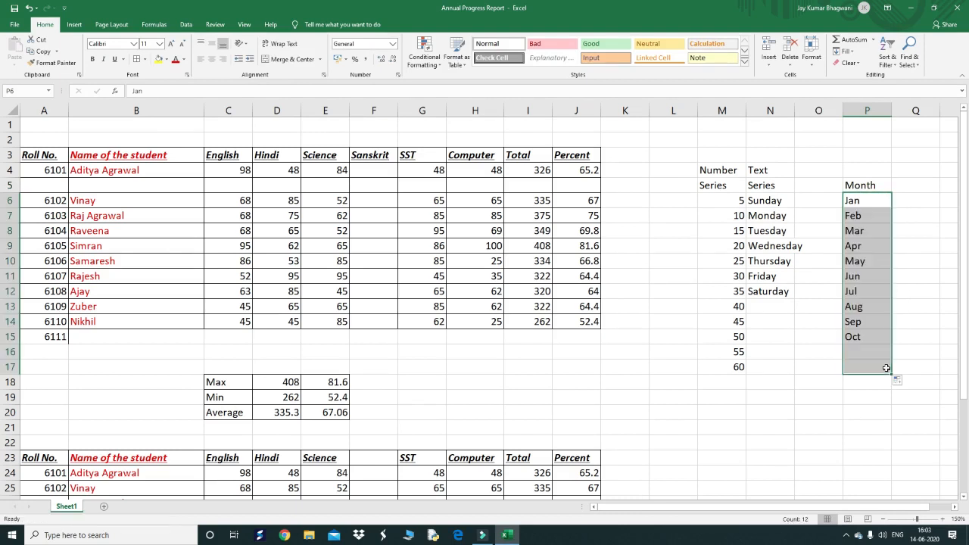
# - Enter the heading Date Series in cell L4 and the date 14-06-2020 in L5
pyautogui.click(660, 170)
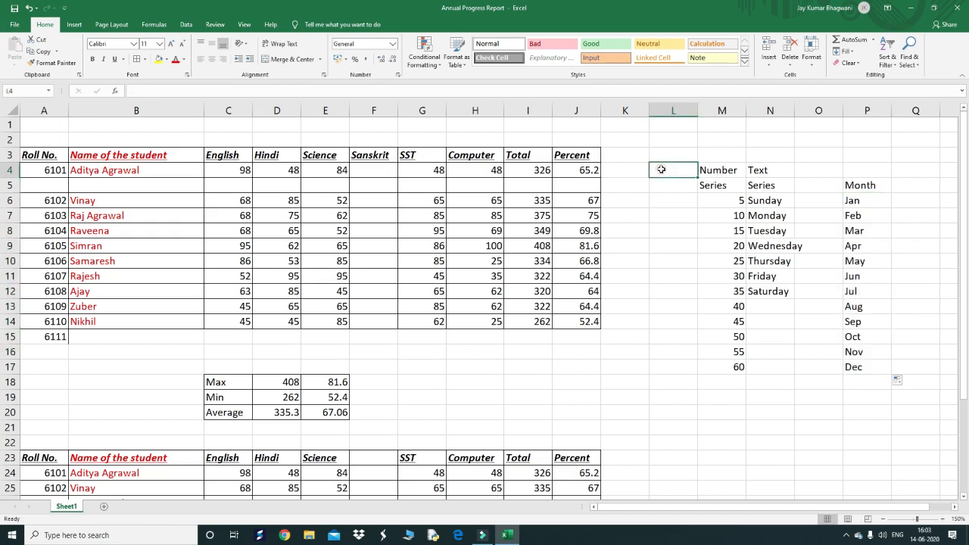
pyautogui.write('Date S')
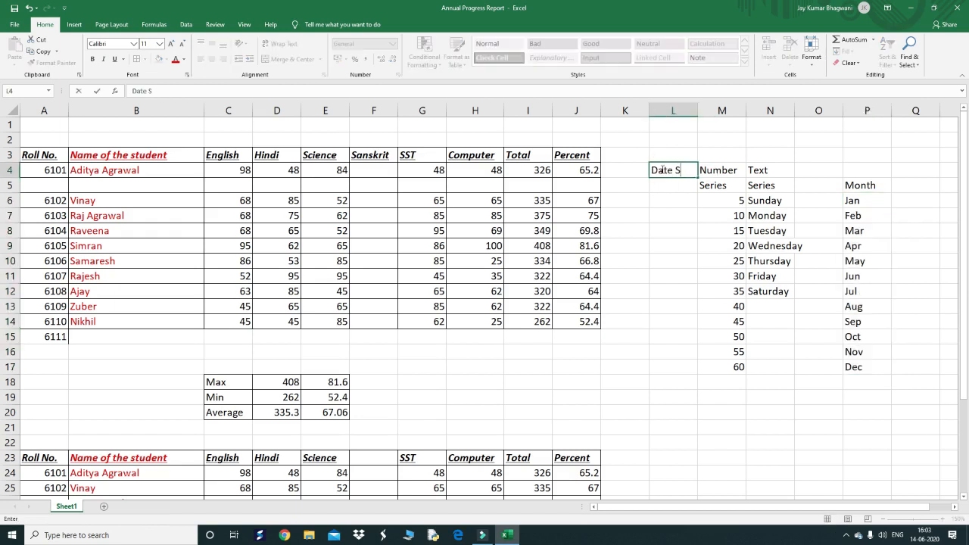
pyautogui.write('eries')
pyautogui.press('Return')
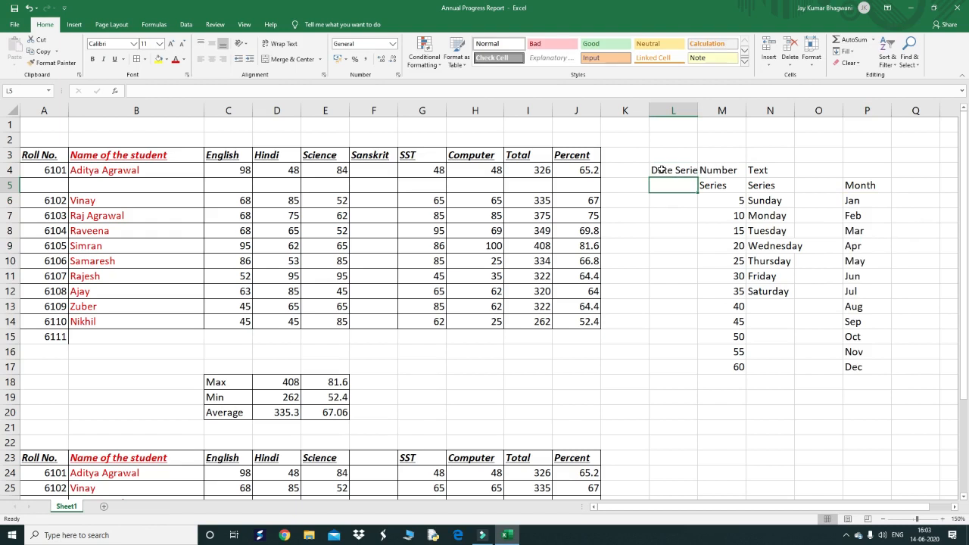
pyautogui.write('14-06')
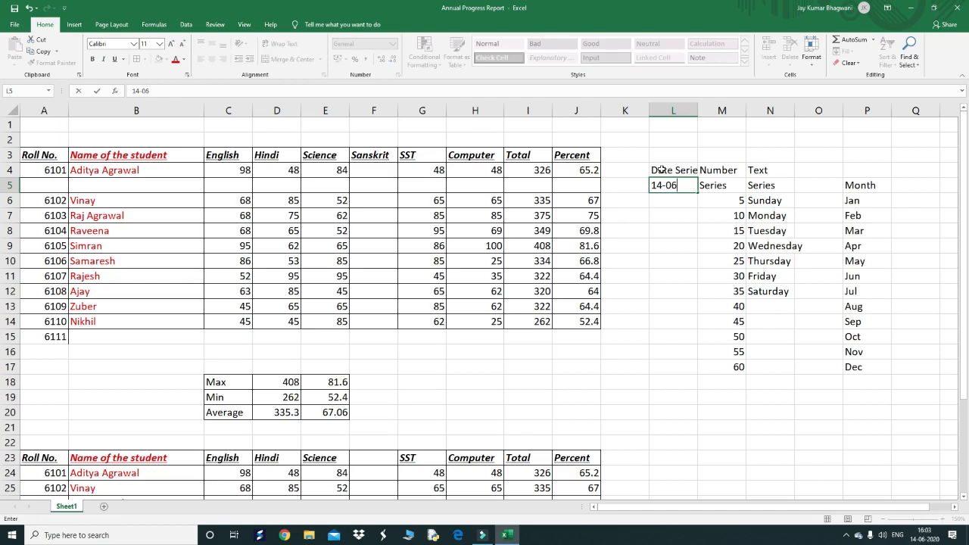
pyautogui.write('-2020')
pyautogui.press('Return')
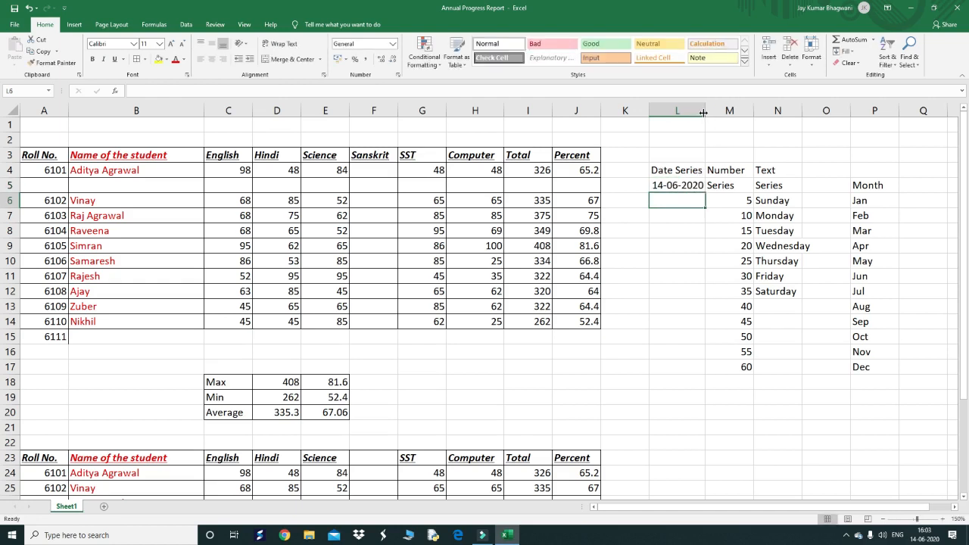
# - Widen column L and extend the date series from L5 down to 29-06-2020 in cell L20
pyautogui.moveTo(702, 112); pyautogui.dragTo(732, 114)
pyautogui.click(692, 187)
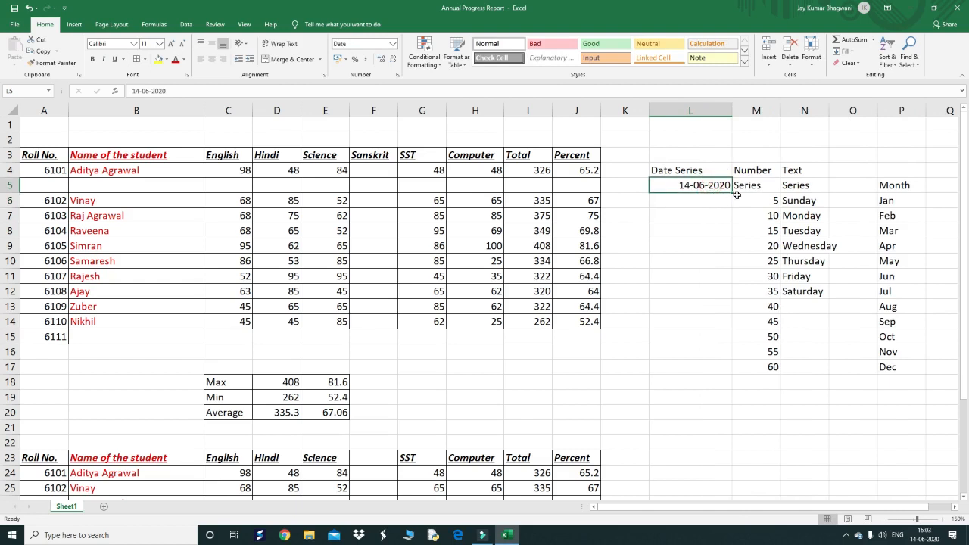
pyautogui.moveTo(732, 194); pyautogui.dragTo(740, 416)
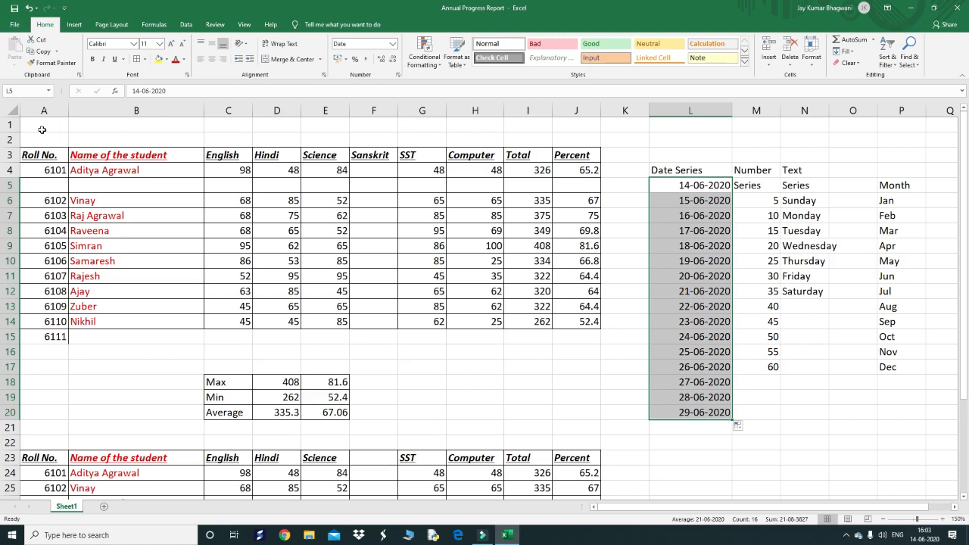
# - Merge and center cells A1 to J1 above the marks table
pyautogui.moveTo(43, 126); pyautogui.dragTo(573, 120)
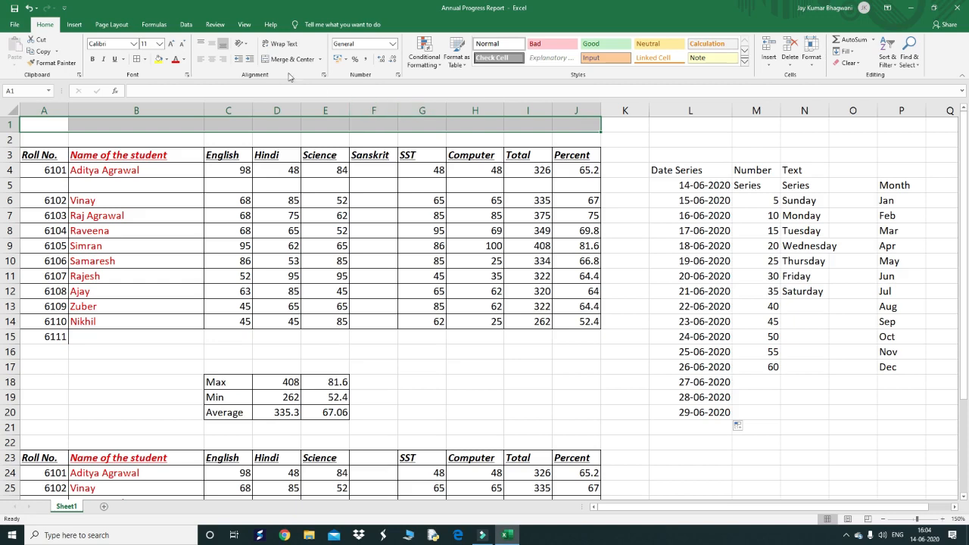
pyautogui.click(238, 126)
pyautogui.moveTo(61, 125); pyautogui.dragTo(577, 125)
pyautogui.click(301, 60)
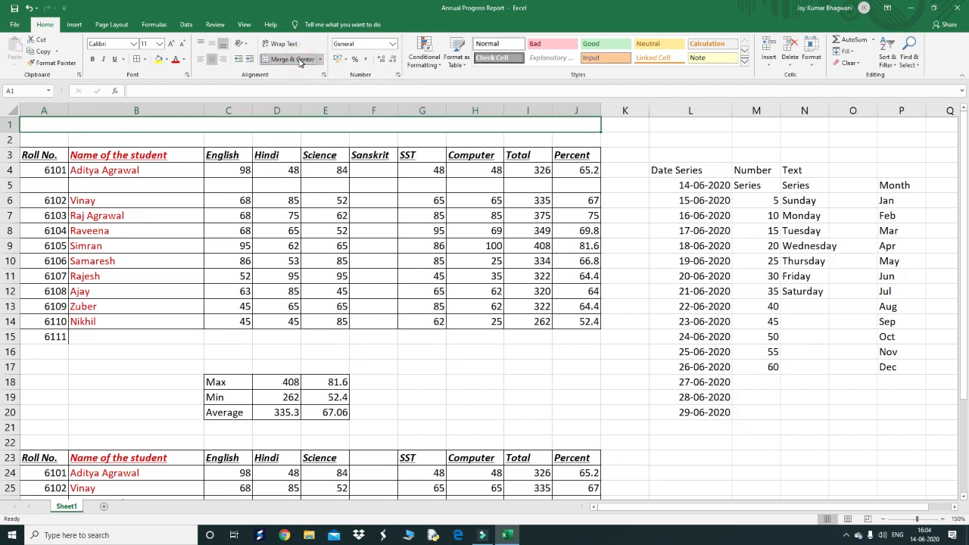
# - Enter the title Annual Progress Report - Project in the merged cell in row 1
pyautogui.write('Annua')
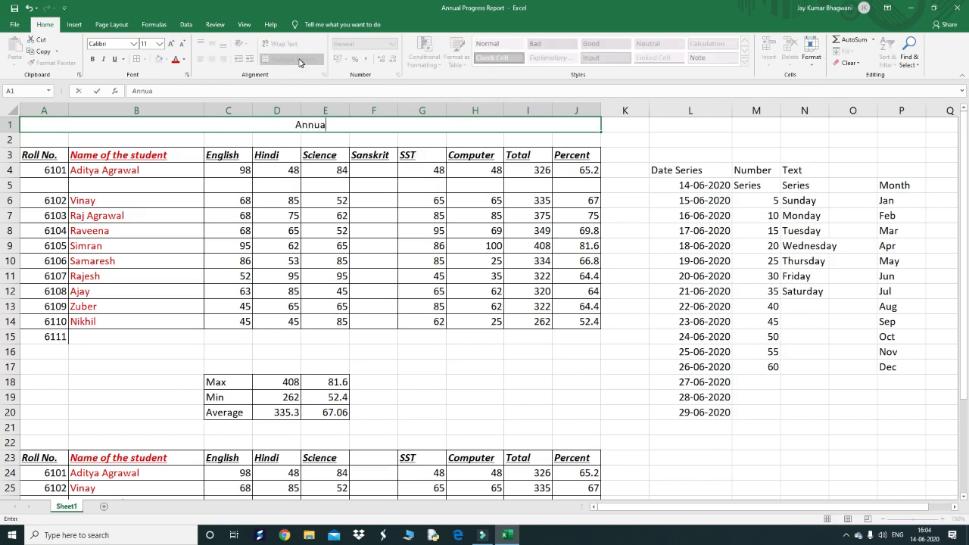
pyautogui.write('l Progress Repor')
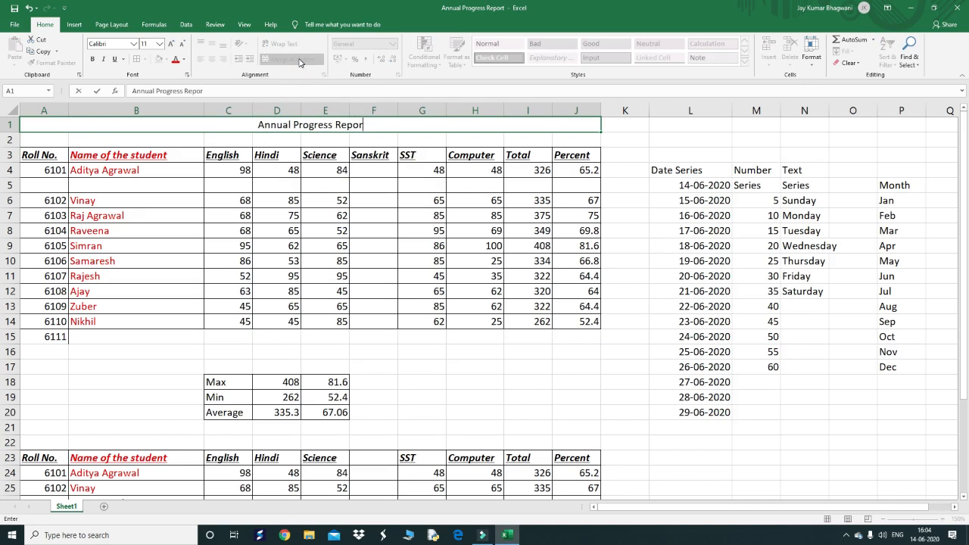
pyautogui.write('t - Project')
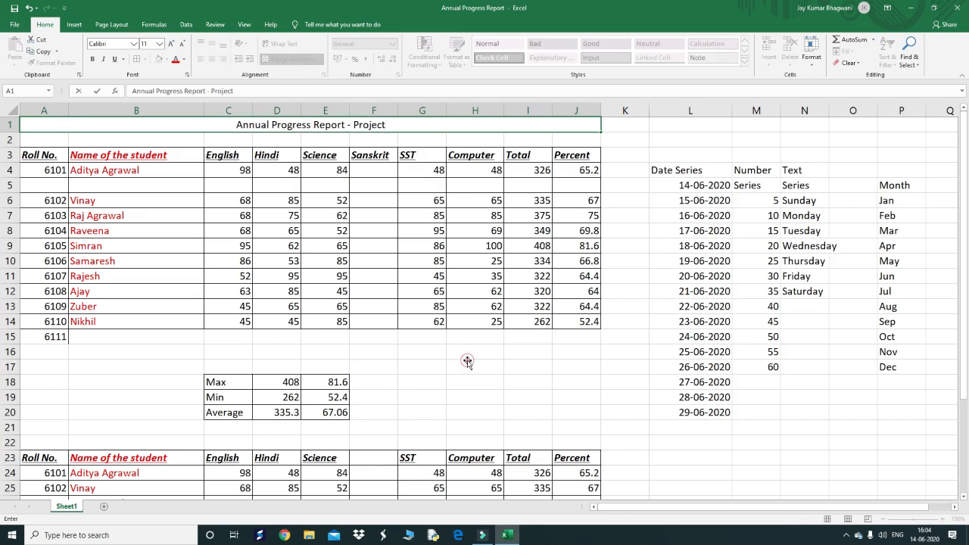
pyautogui.press('Return')
pyautogui.click(262, 125)
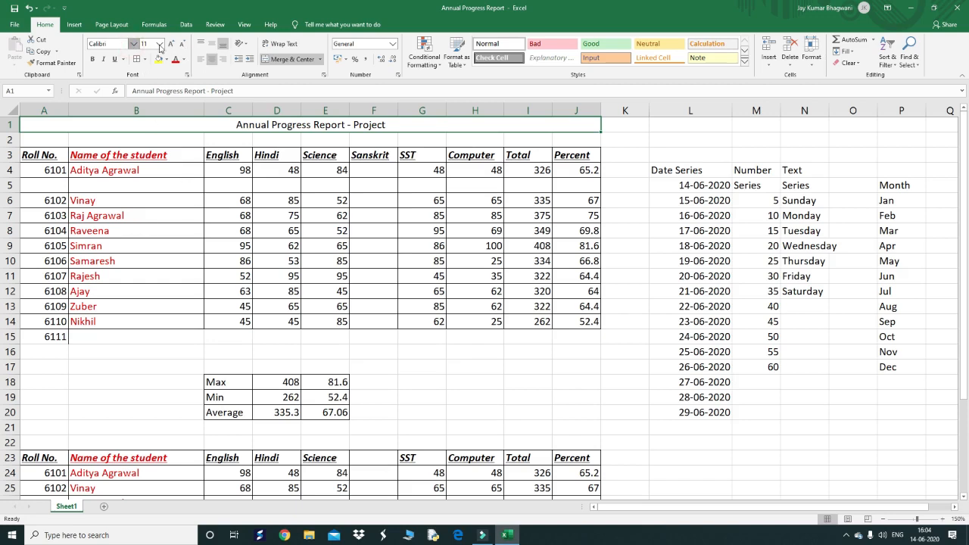
pyautogui.click(259, 239)
pyautogui.moveTo(223, 170); pyautogui.dragTo(486, 324)
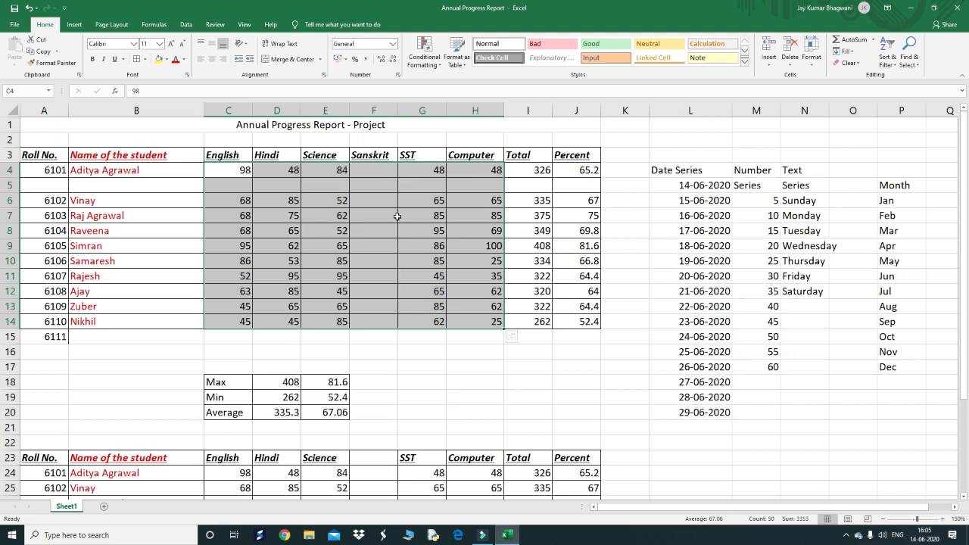
pyautogui.click(421, 245)
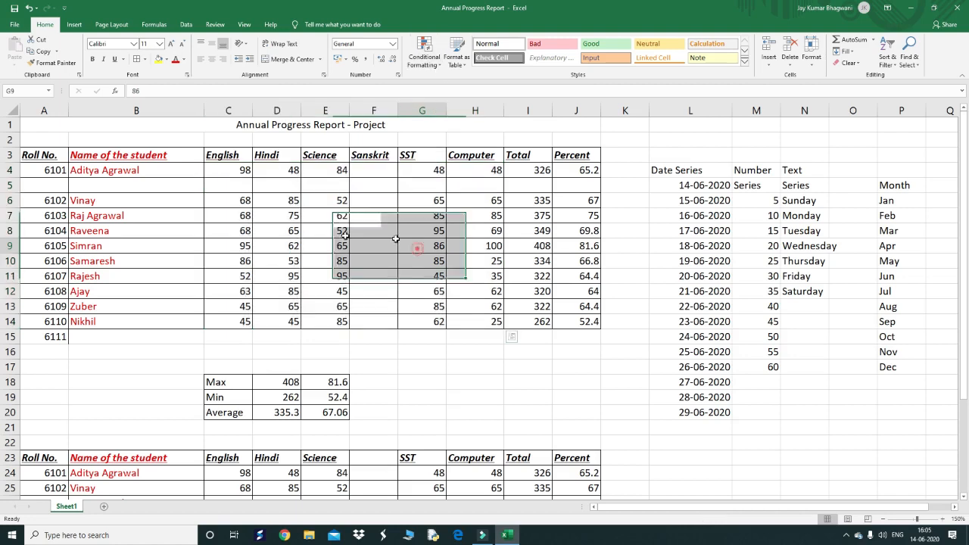
# - Highlight the marks in C4 to H14 that are greater than 90 using Green Fill with Dark Green Text conditional formatting
pyautogui.moveTo(235, 173); pyautogui.dragTo(479, 321)
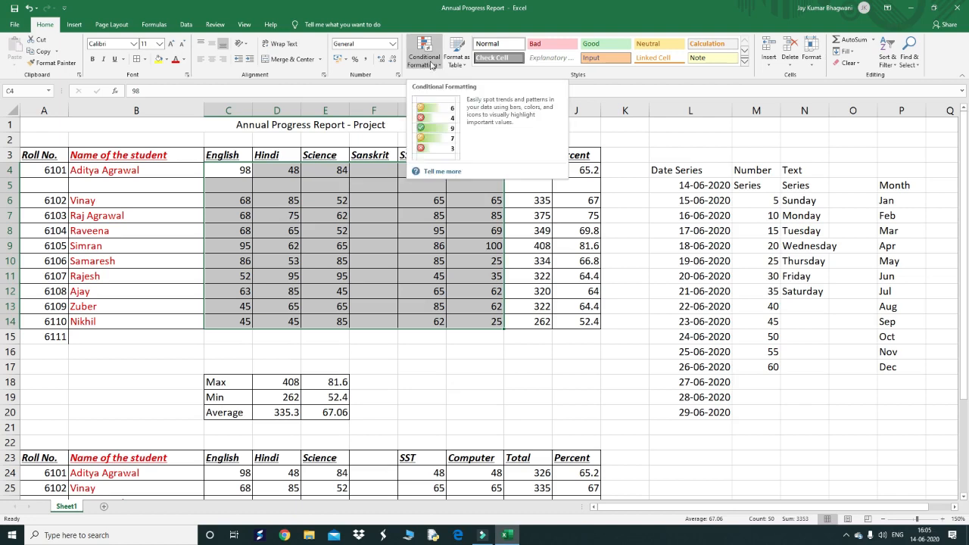
pyautogui.click(436, 67)
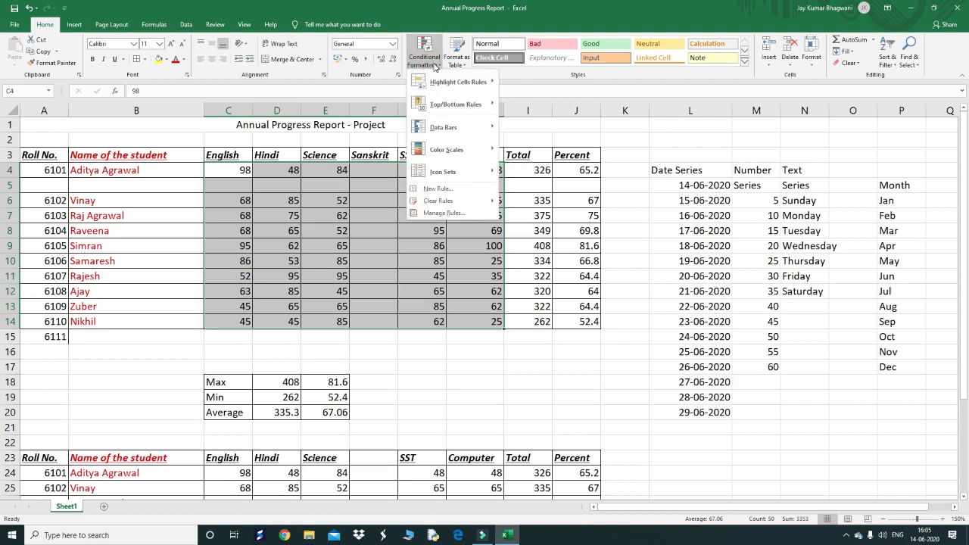
pyautogui.moveTo(439, 85)
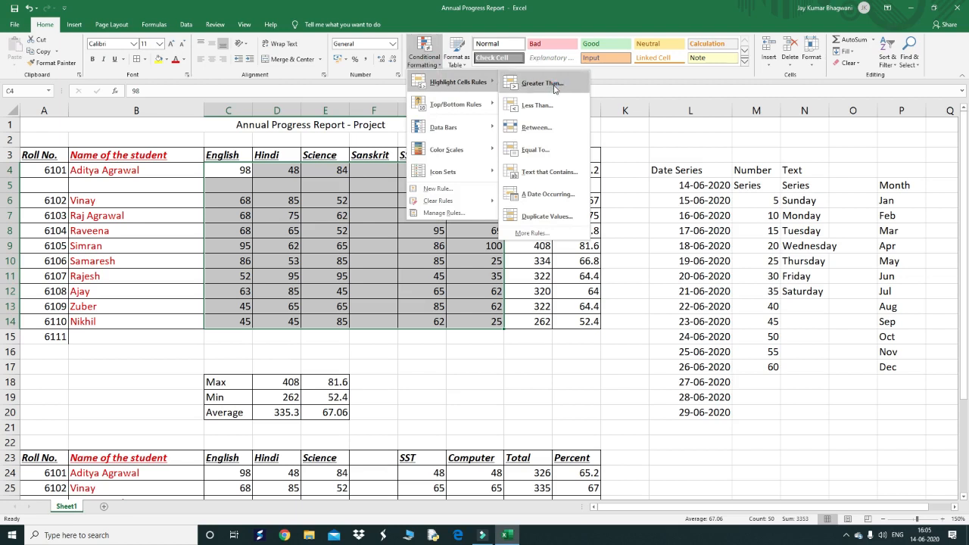
pyautogui.click(428, 66)
pyautogui.click(428, 66)
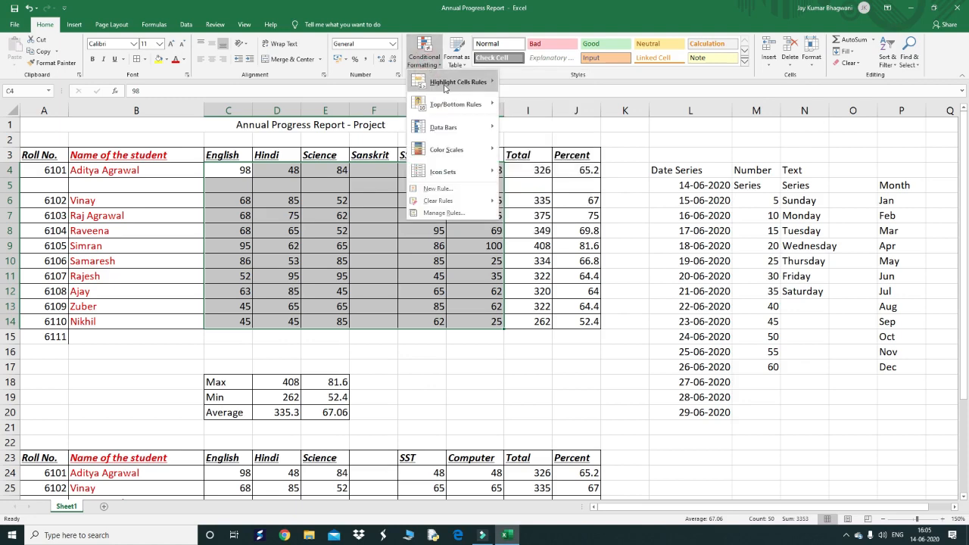
pyautogui.click(546, 84)
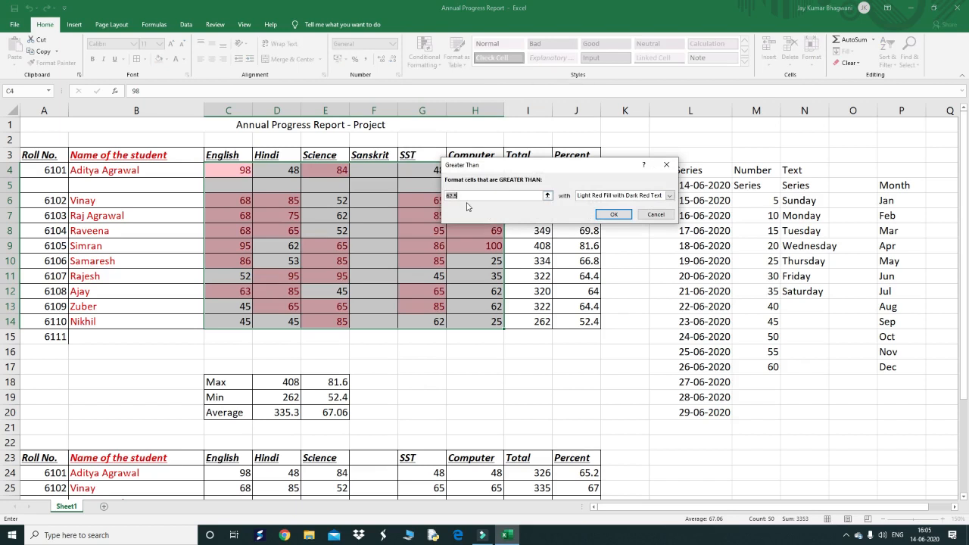
pyautogui.write('90')
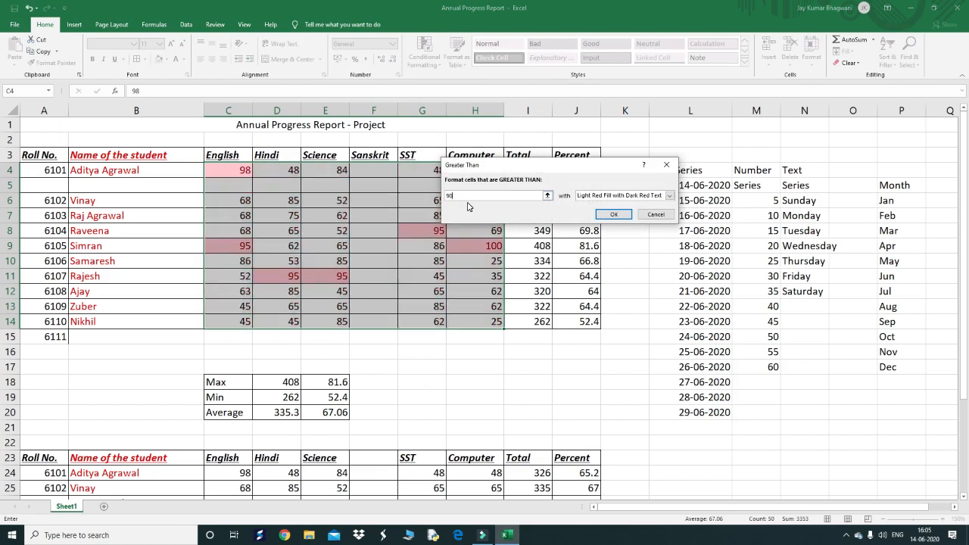
pyautogui.click(669, 195)
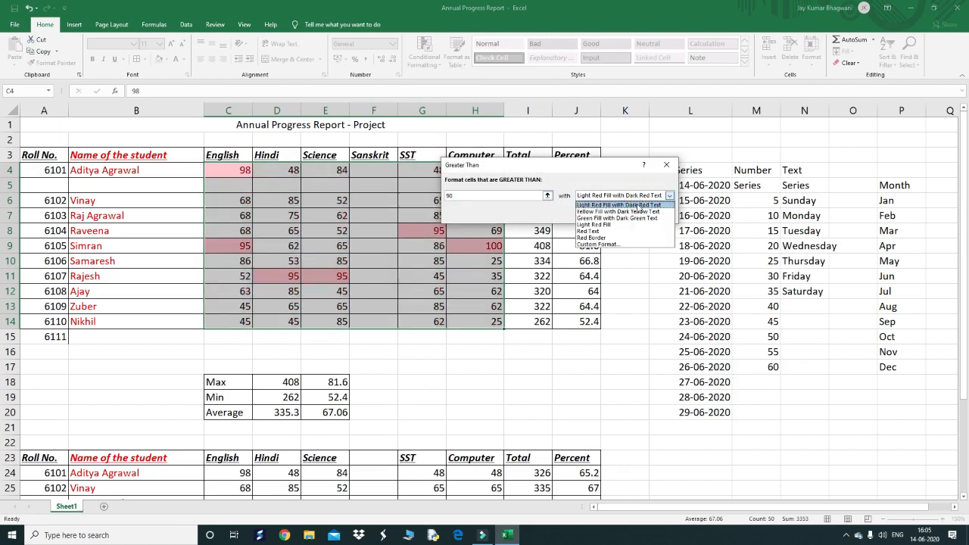
pyautogui.click(616, 219)
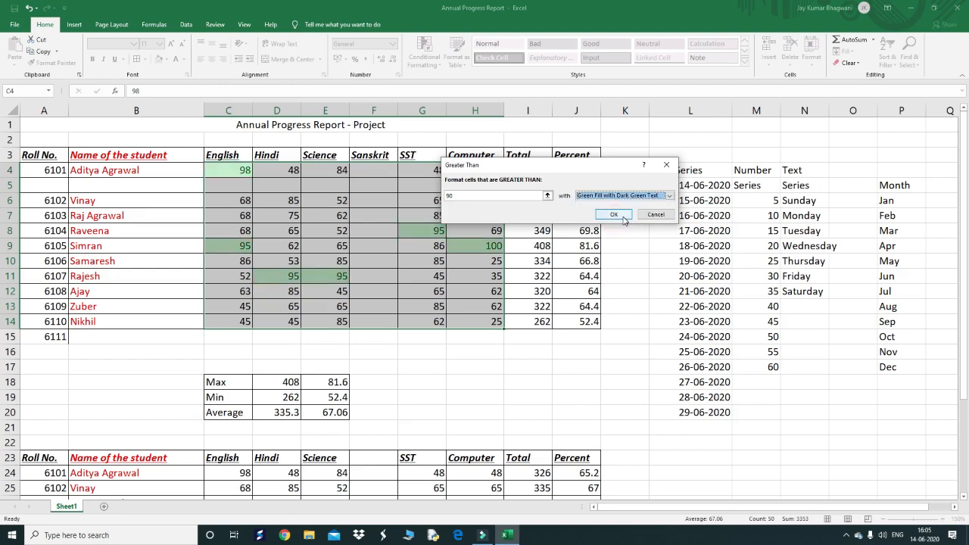
pyautogui.click(615, 216)
pyautogui.click(516, 351)
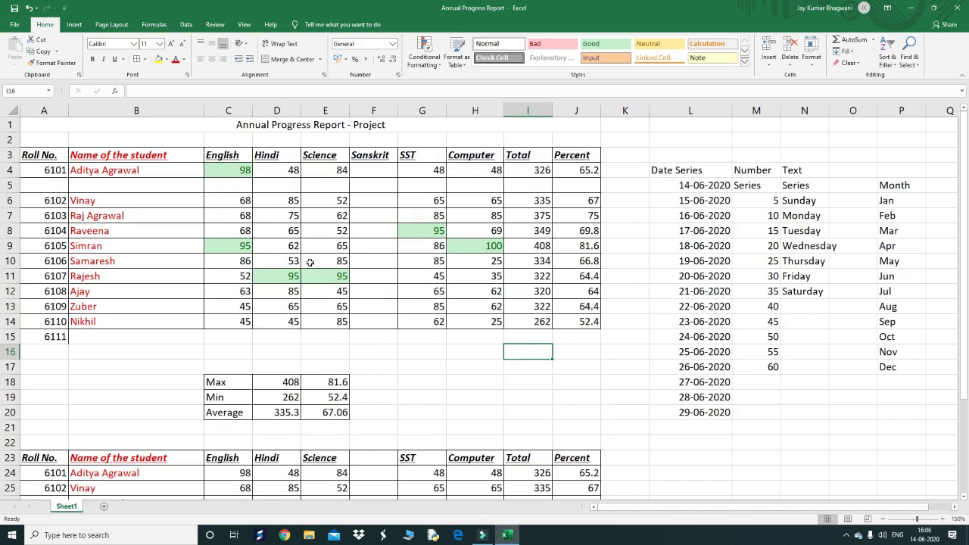
# - Change the Science mark in cell E7 to 91
pyautogui.click(338, 218)
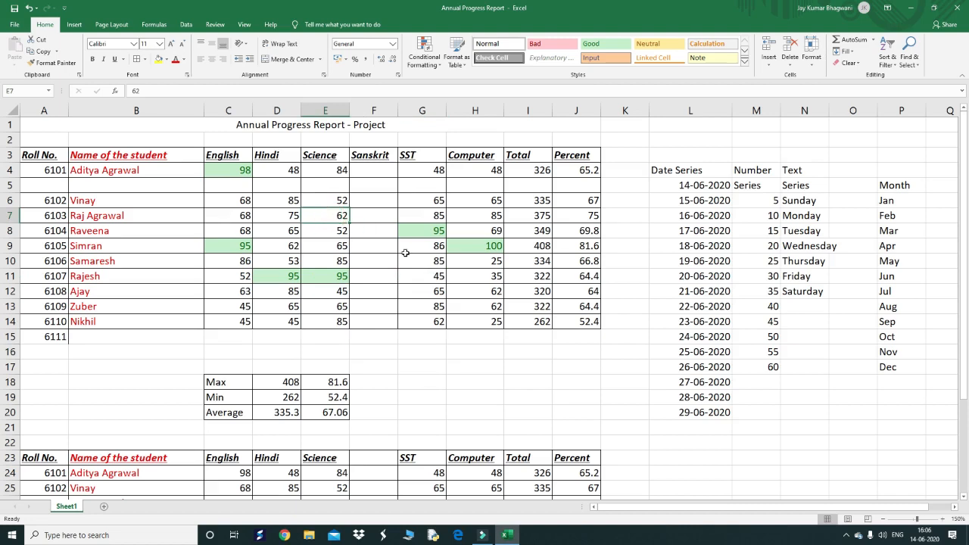
pyautogui.click(327, 217)
pyautogui.write('91')
pyautogui.press('Return')
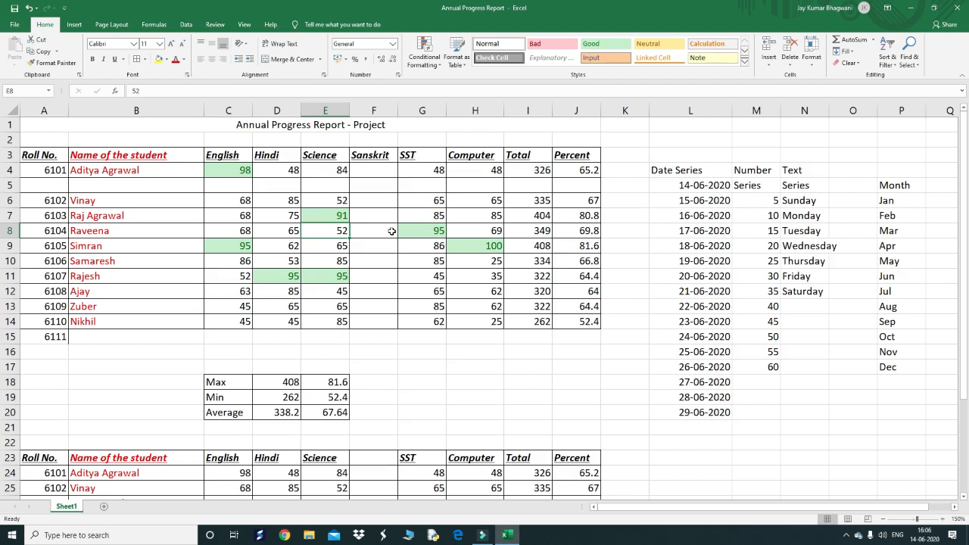
# - Highlight the marks in C4 to H14 that are less than 50 using Yellow Fill with Dark Yellow Text conditional formatting
pyautogui.moveTo(231, 172); pyautogui.dragTo(482, 322)
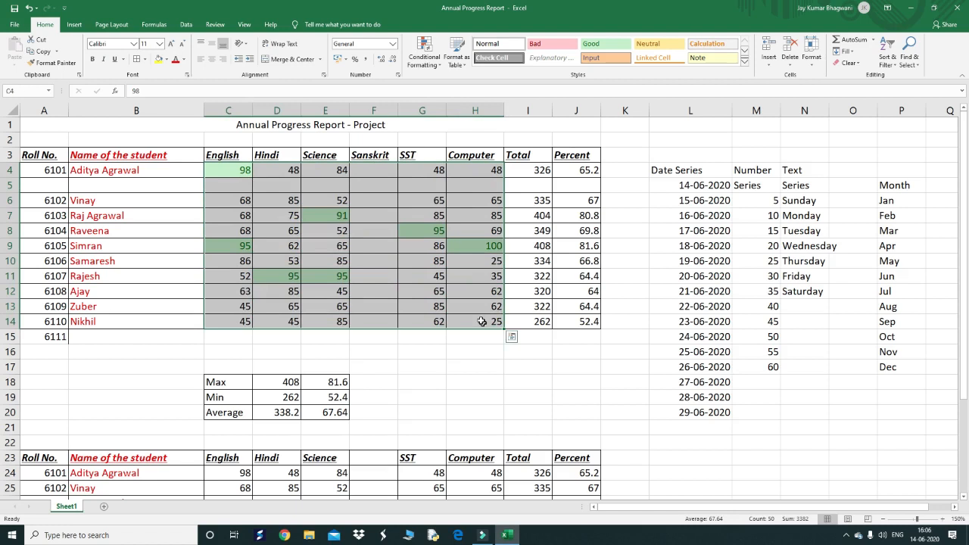
pyautogui.click(429, 66)
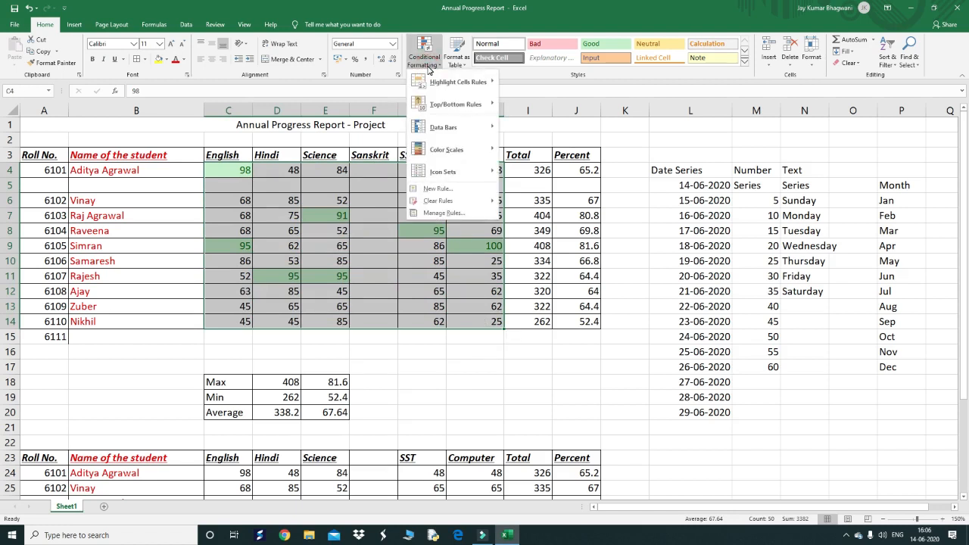
pyautogui.moveTo(465, 85)
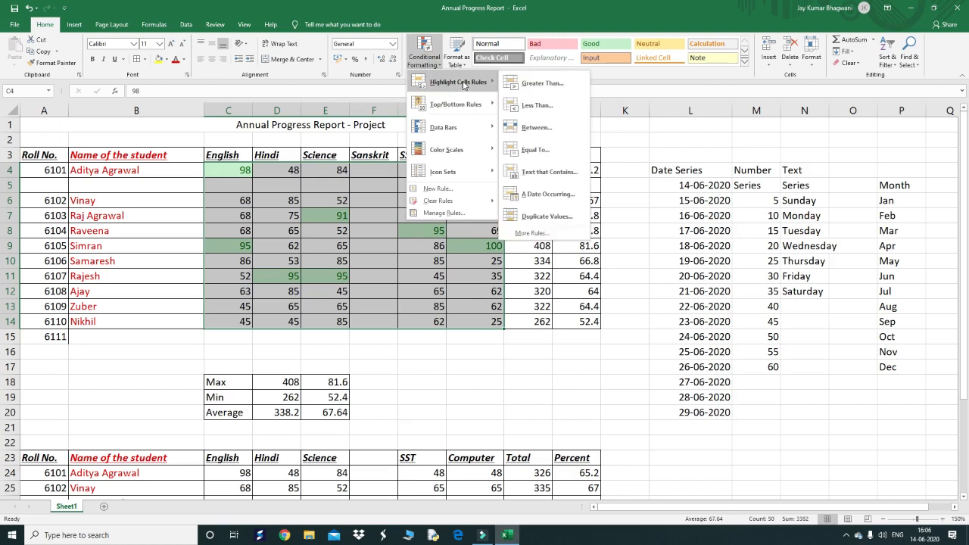
pyautogui.click(537, 105)
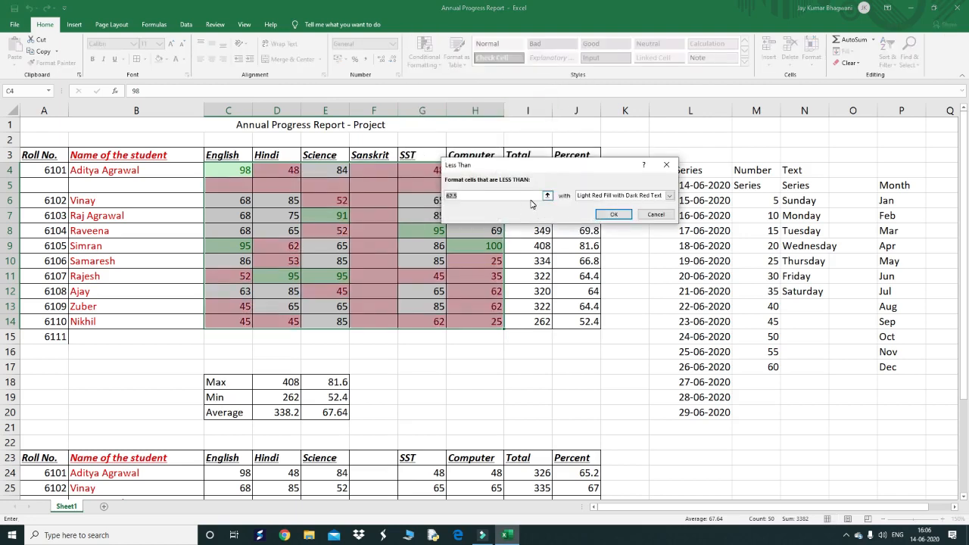
pyautogui.write('50')
pyautogui.click(603, 194)
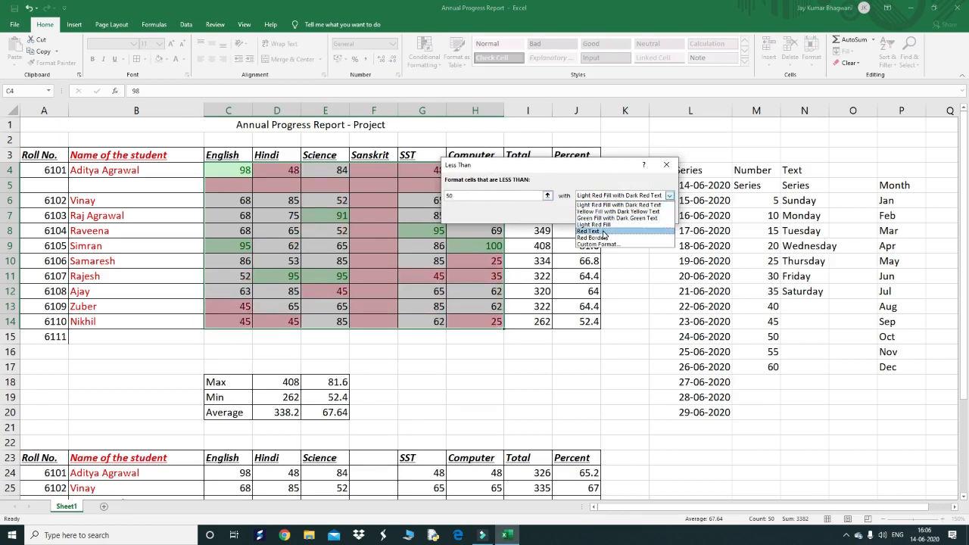
pyautogui.click(609, 211)
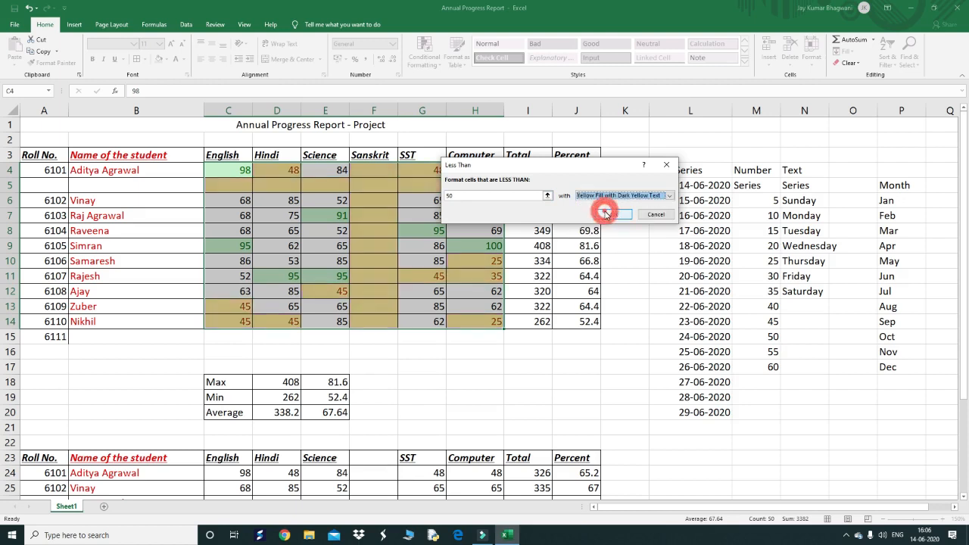
pyautogui.click(614, 214)
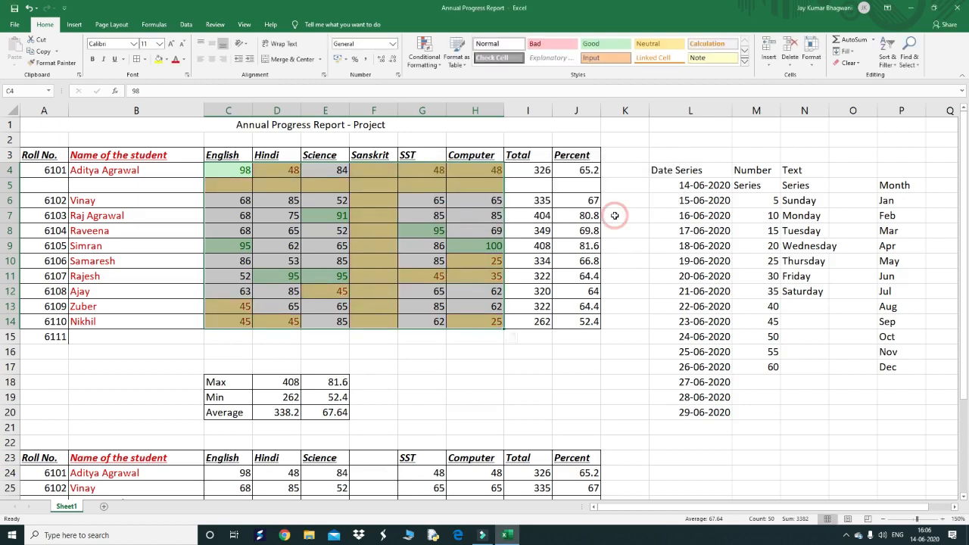
pyautogui.click(518, 367)
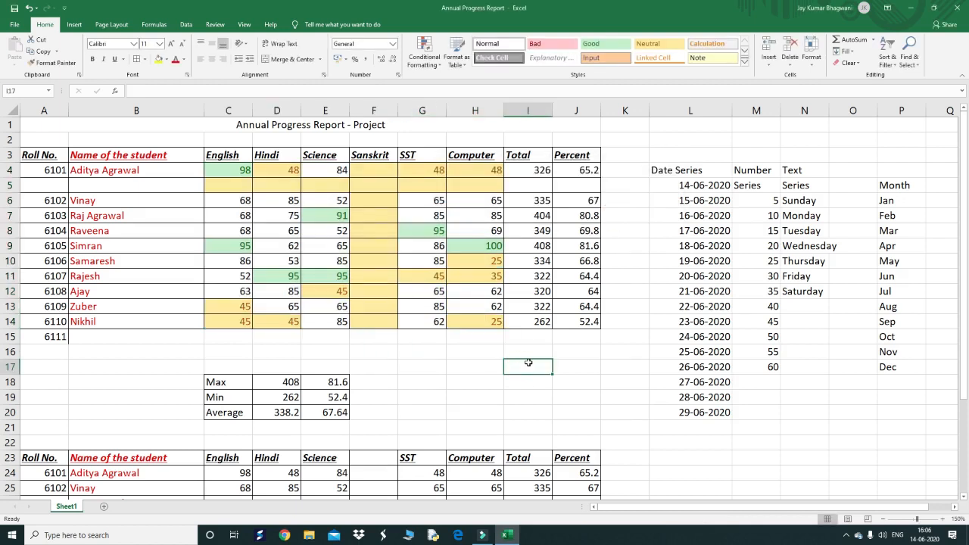